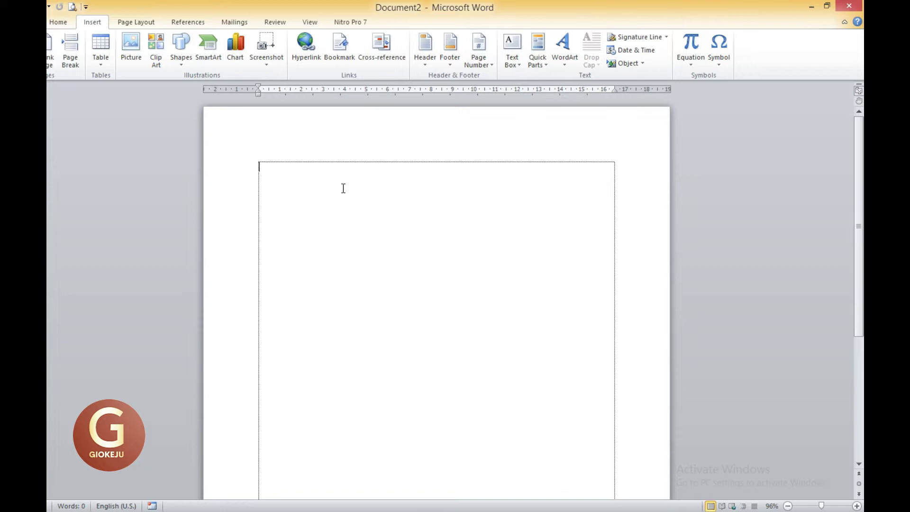
Type '1 gambar dari komputer' as the page's first line and start an empty line below it.
click(343, 188)
click(128, 23)
click(58, 23)
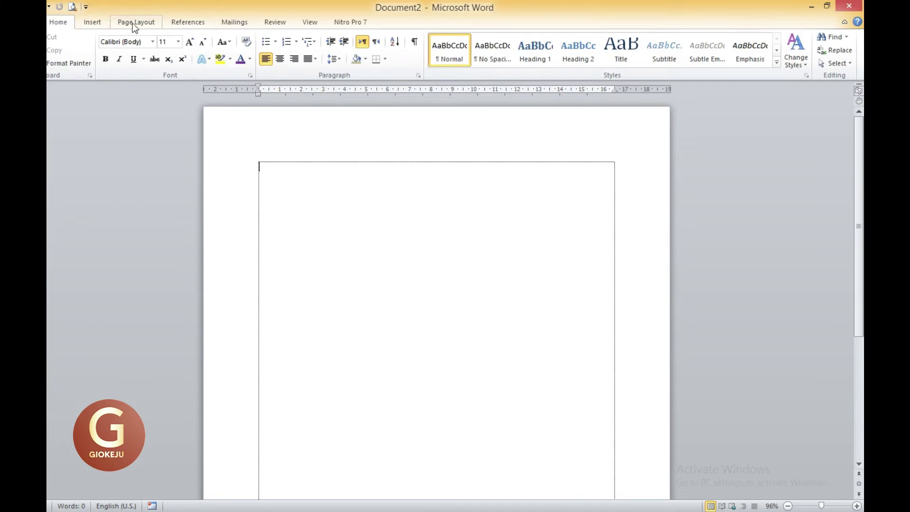
click(93, 23)
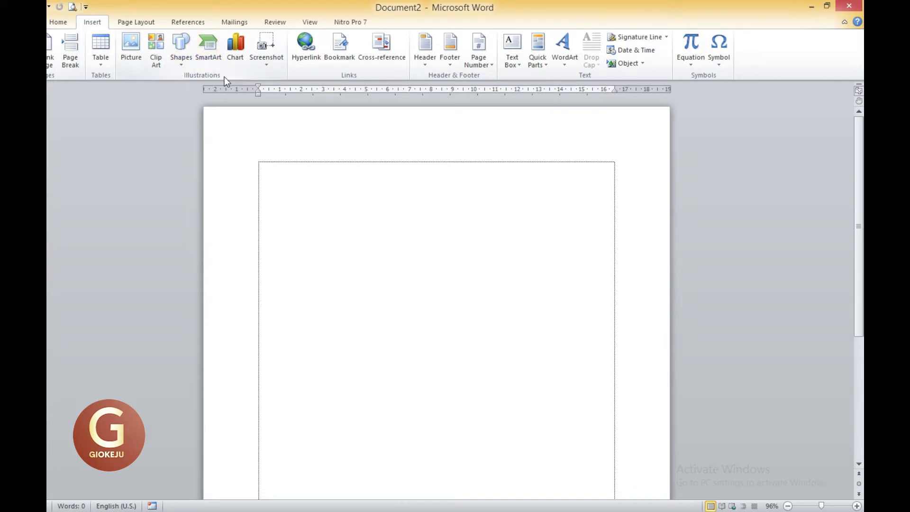
click(270, 172)
text(1)
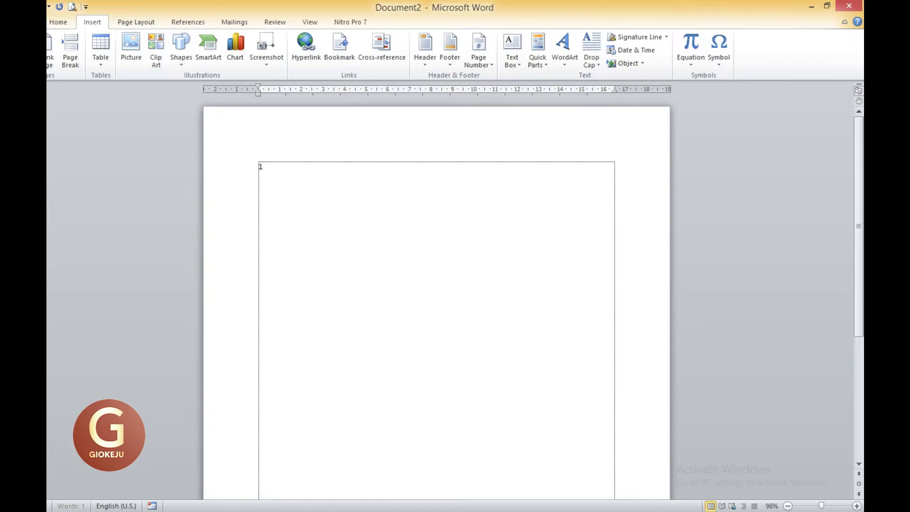
text( gambar)
text( dari komputer)
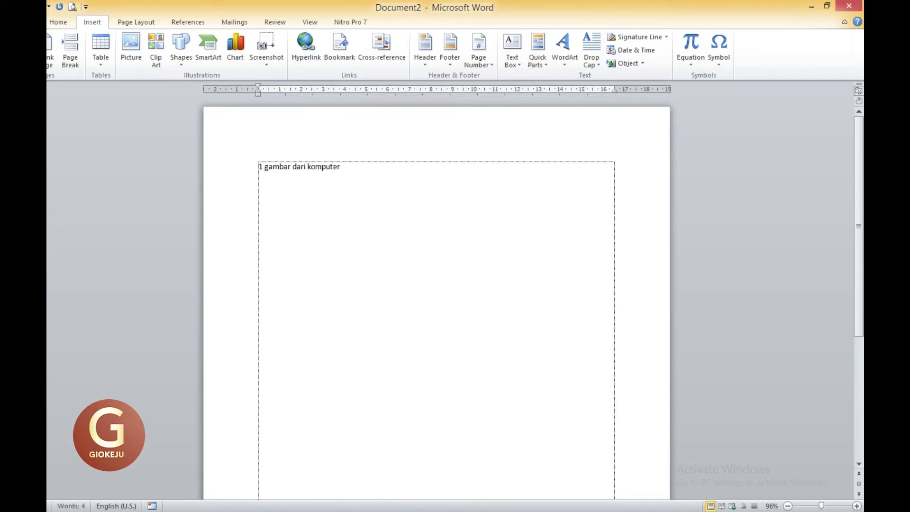
key(Return)
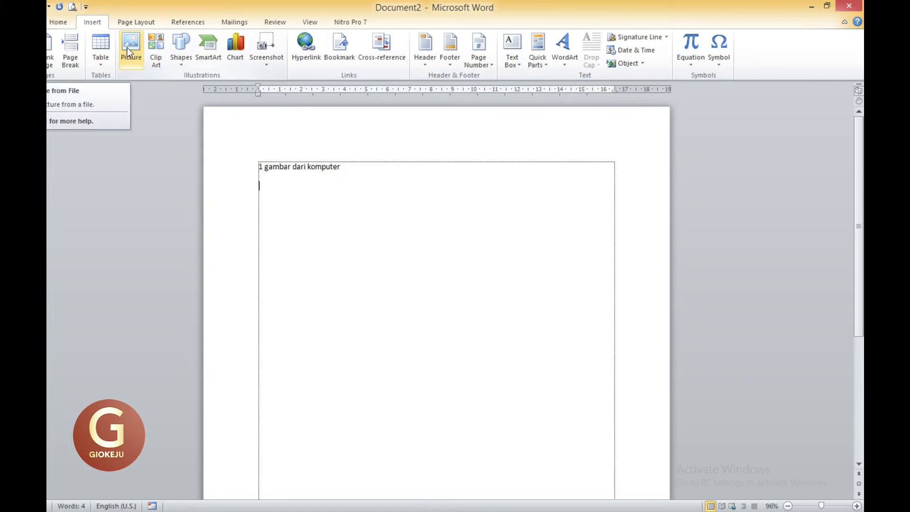
Insert the 148-1 STOP BULLYING picture from This PC > Pictures > gambar bully.
click(128, 47)
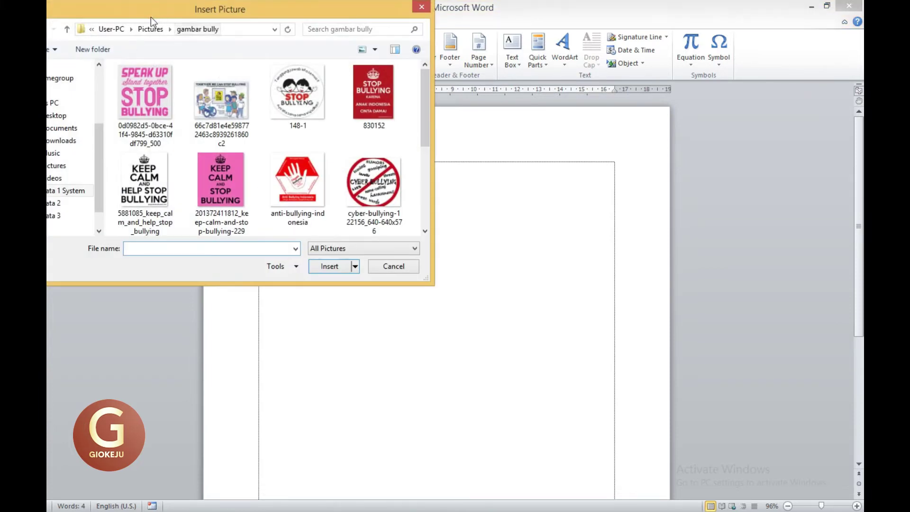
click(51, 103)
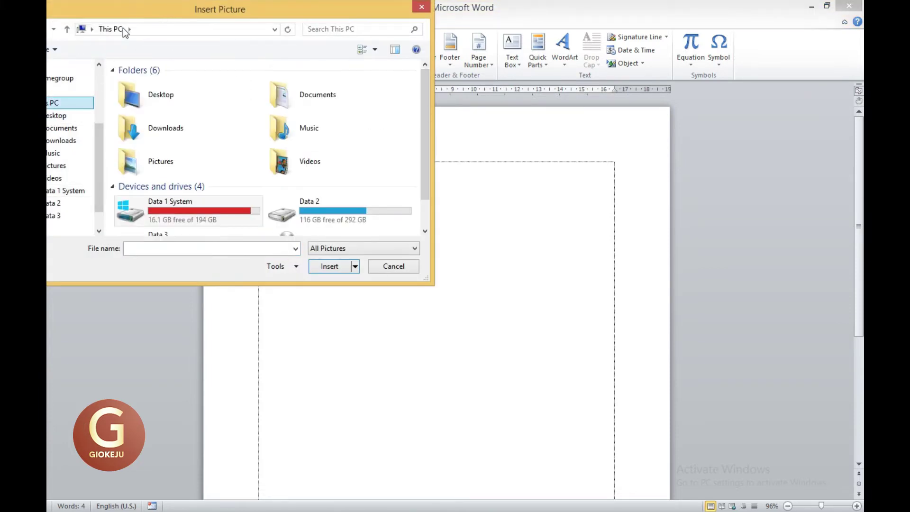
mouse_move(122, 16)
mouse_down()
mouse_move(325, 92)
mouse_move(348, 112)
mouse_up()
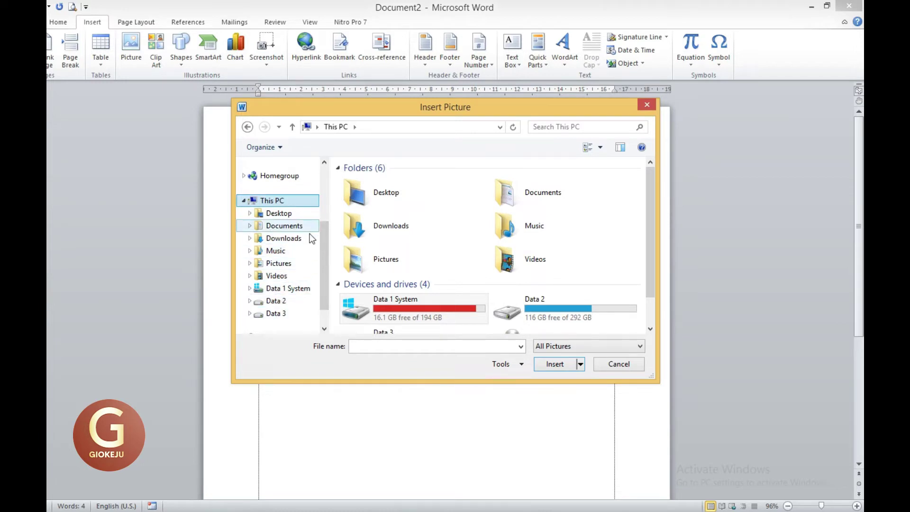
click(282, 264)
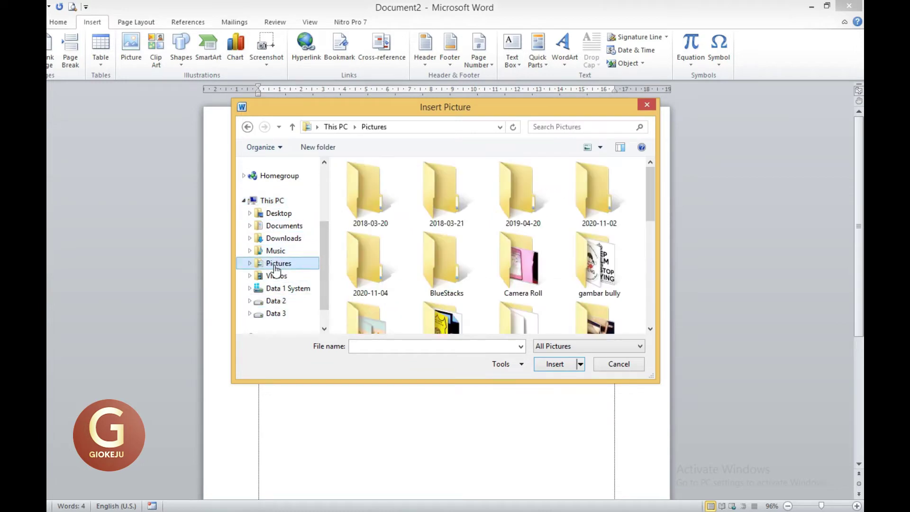
click(593, 273)
double_click(593, 273)
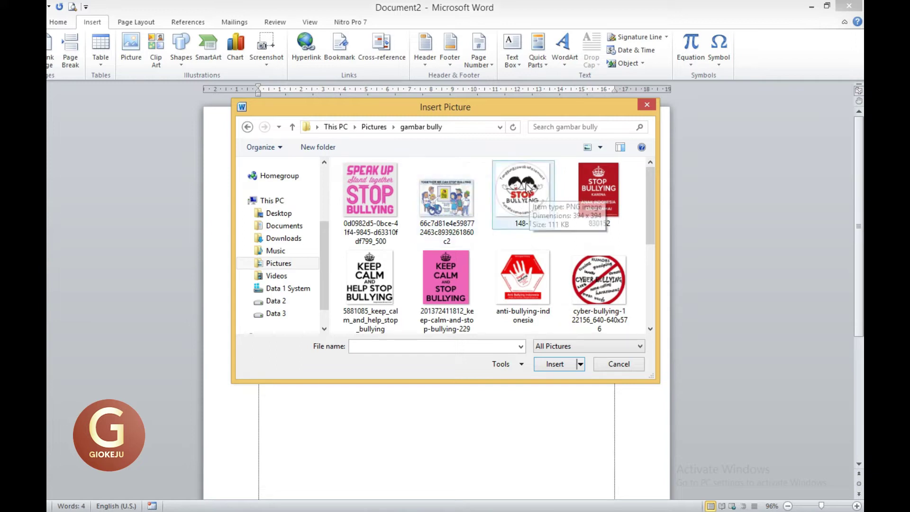
click(525, 201)
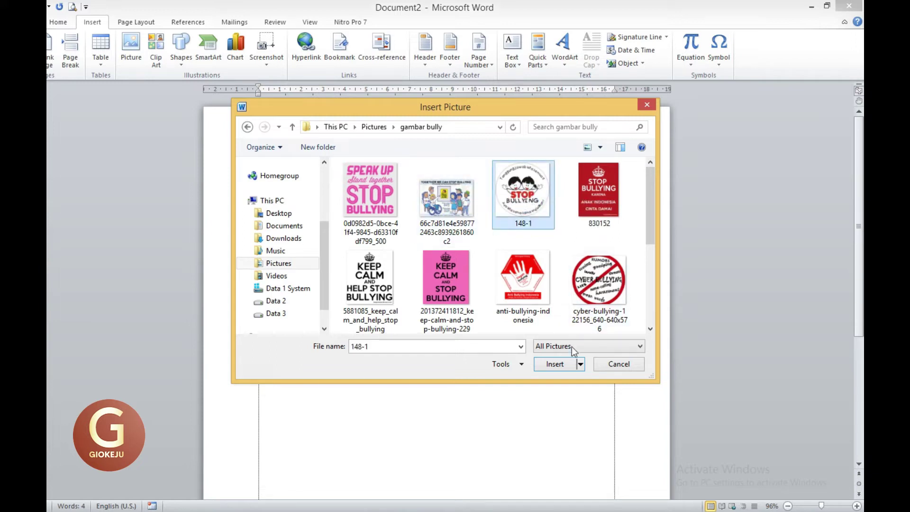
click(553, 369)
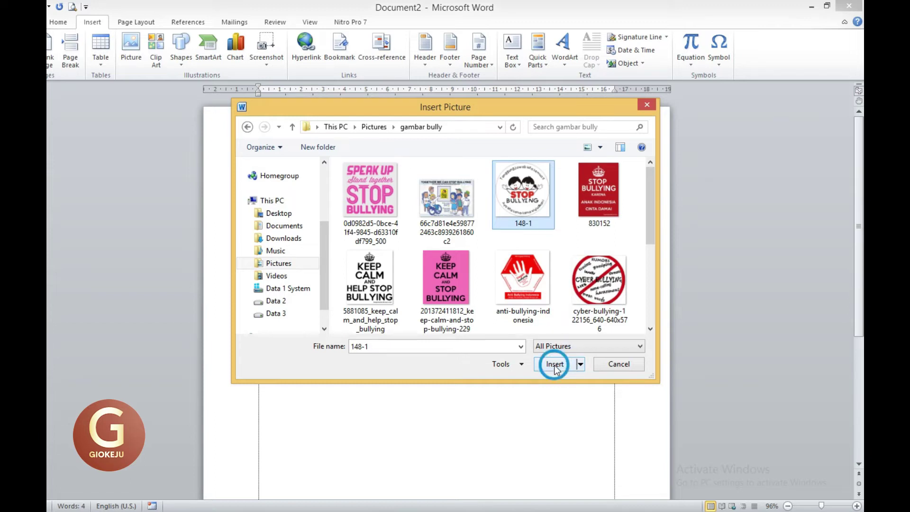
Drag the picture's corner handle until it is about 8.09 cm square.
click(453, 268)
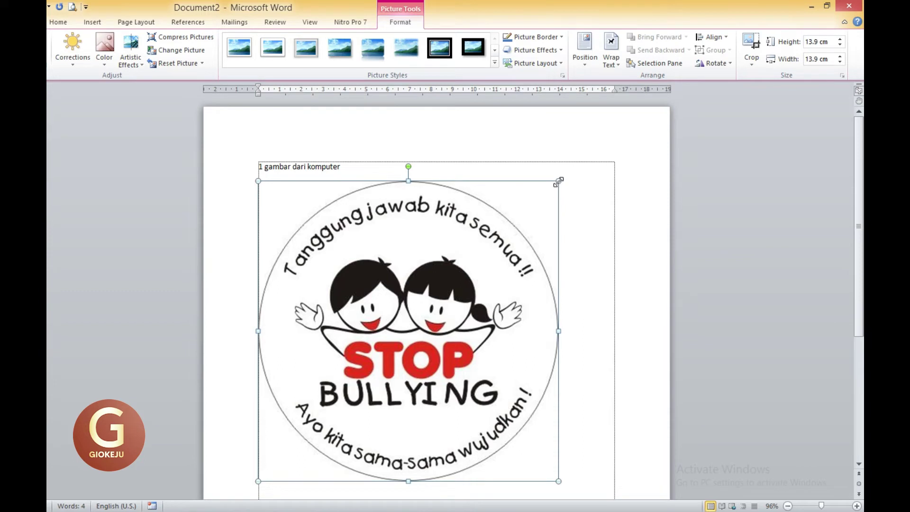
drag(559, 180, 426, 279)
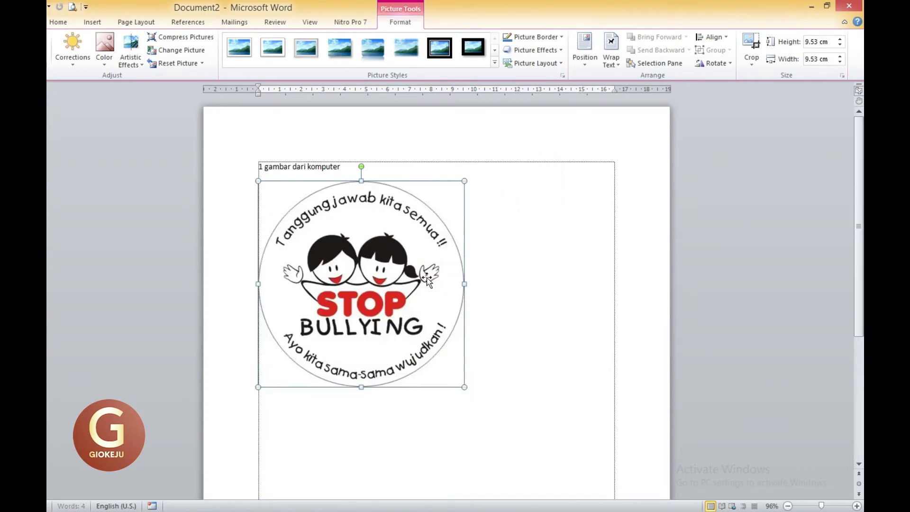
drag(464, 180, 432, 181)
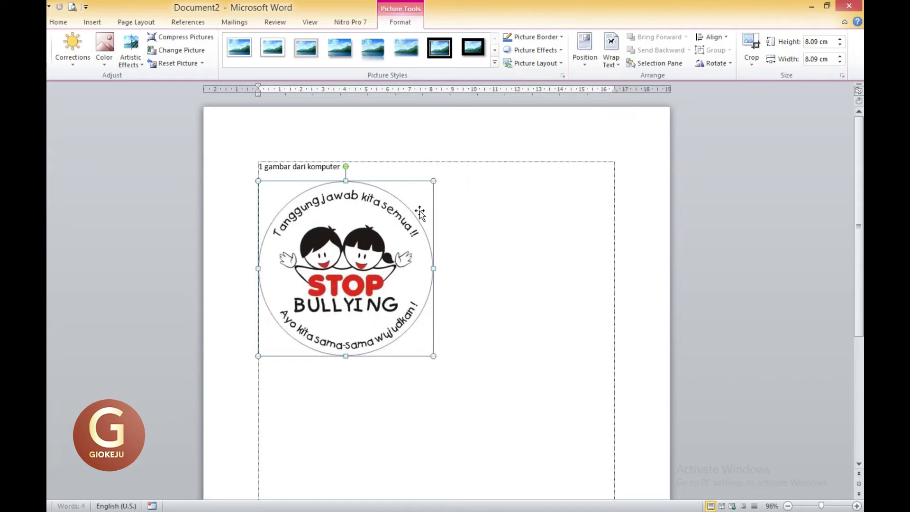
click(454, 215)
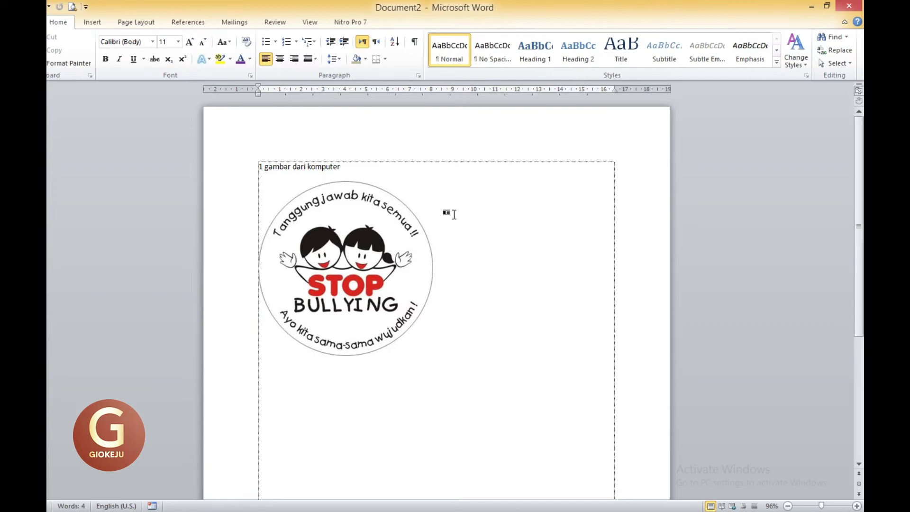
click(406, 230)
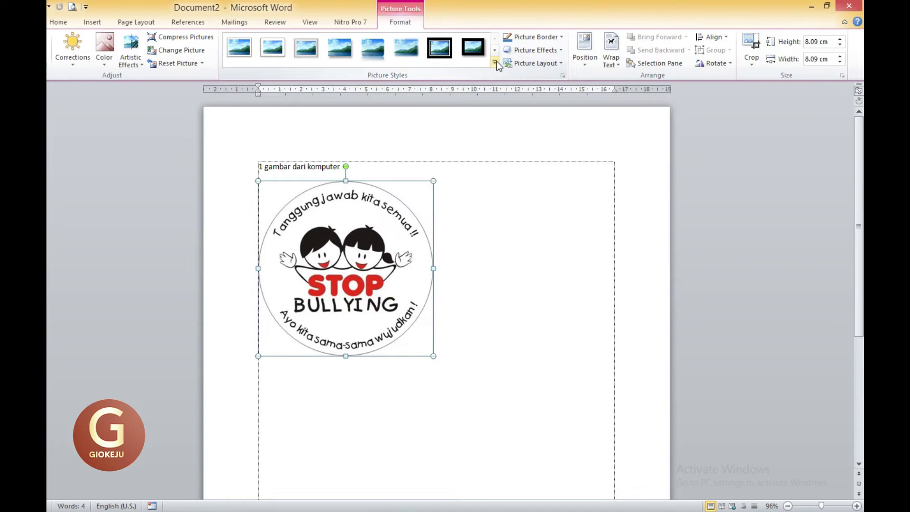
Apply the Bevel Perspective picture style to the STOP BULLYING image and add a line below.
click(495, 62)
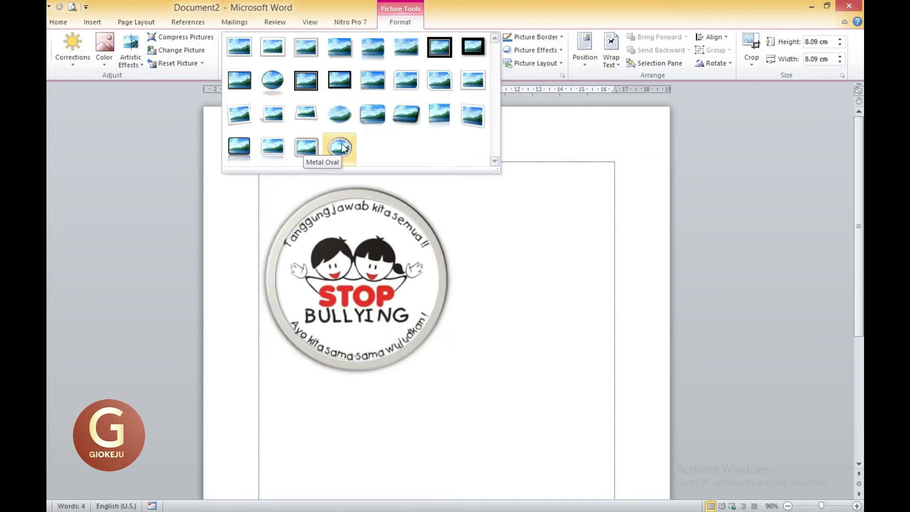
click(406, 115)
click(505, 221)
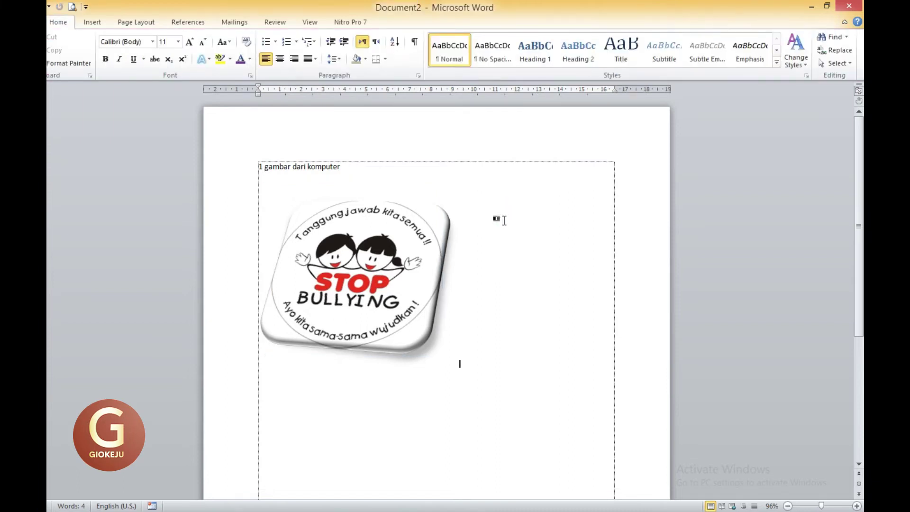
click(424, 235)
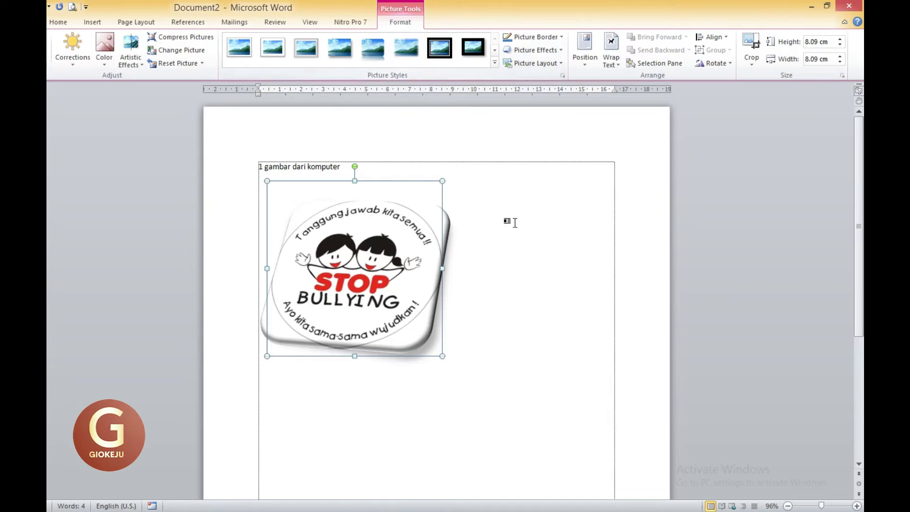
click(515, 222)
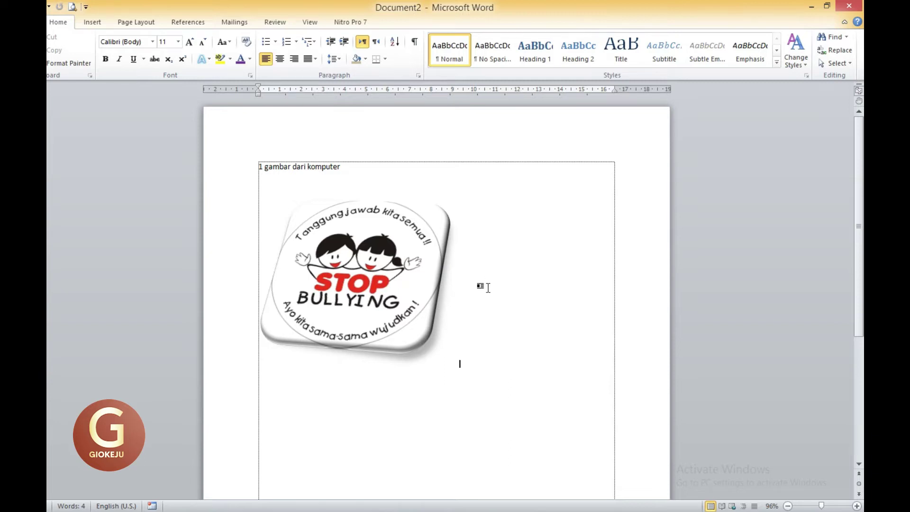
key(Return)
Type '2. clip art' under the picture and start a new line.
click(92, 22)
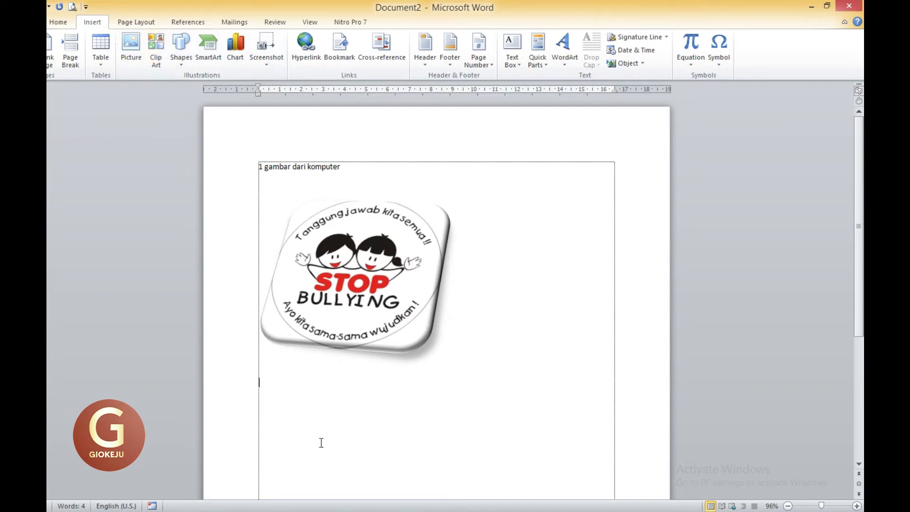
text(2. clip)
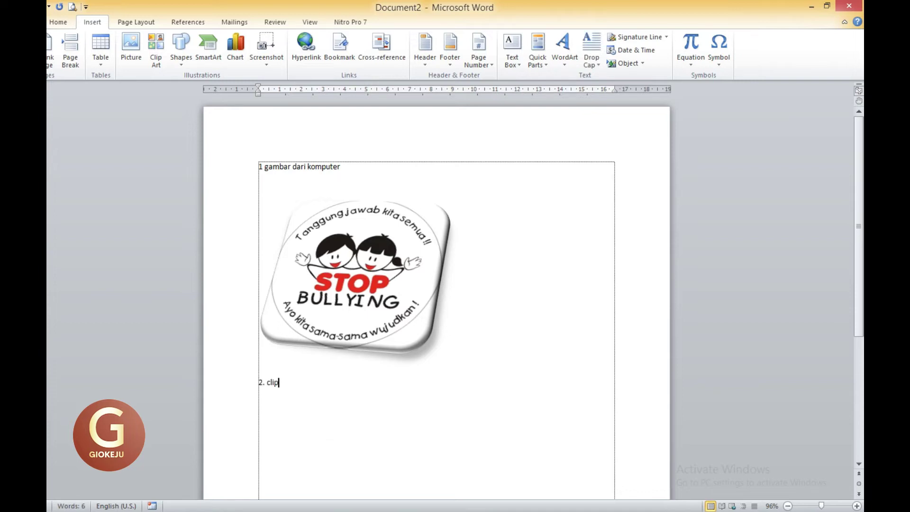
text( art)
key(Return)
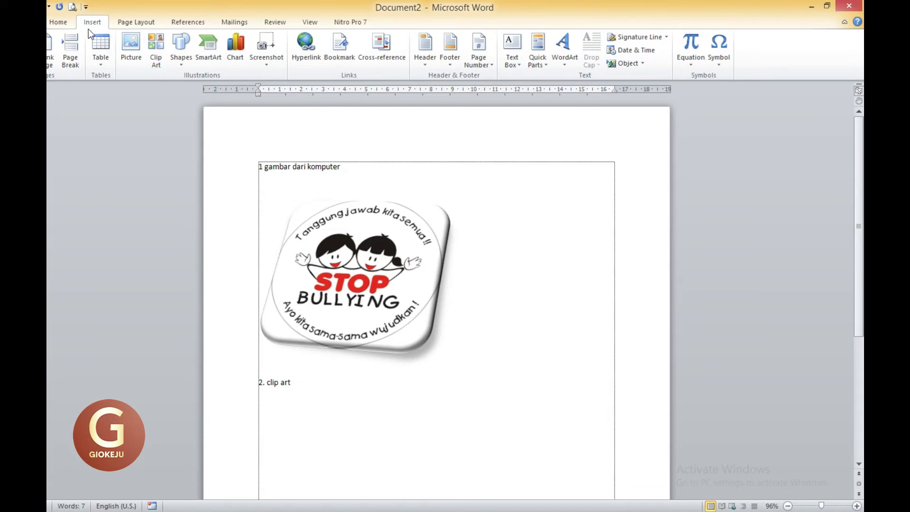
Open the Clip Art pane, check the all-media-types results, and scroll through the clips.
click(158, 44)
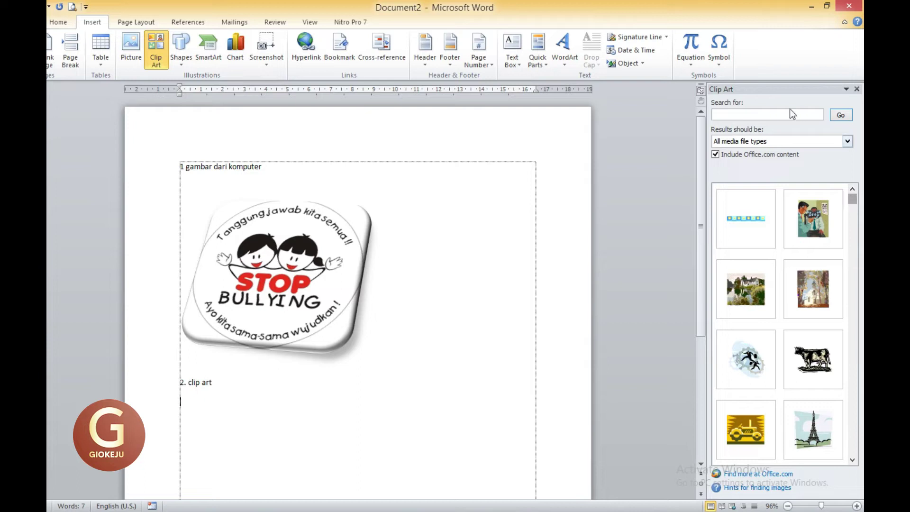
click(847, 142)
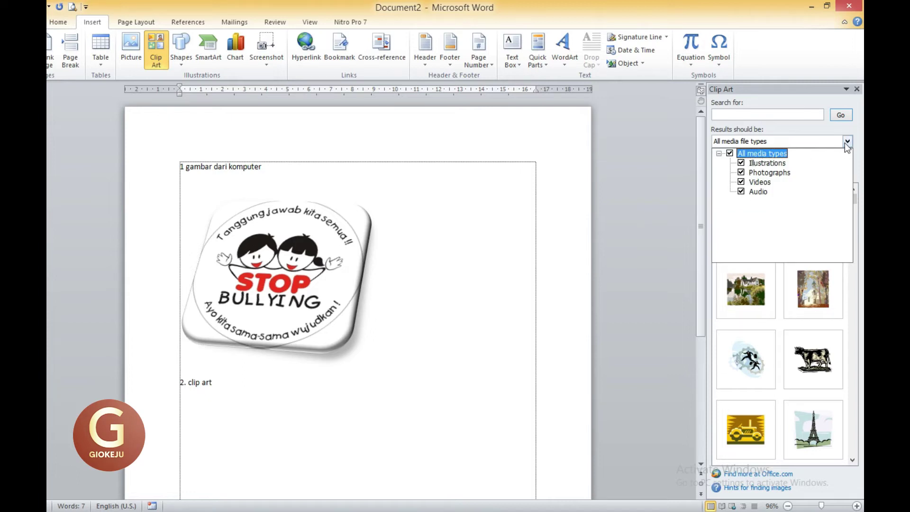
click(847, 142)
drag(851, 197, 856, 212)
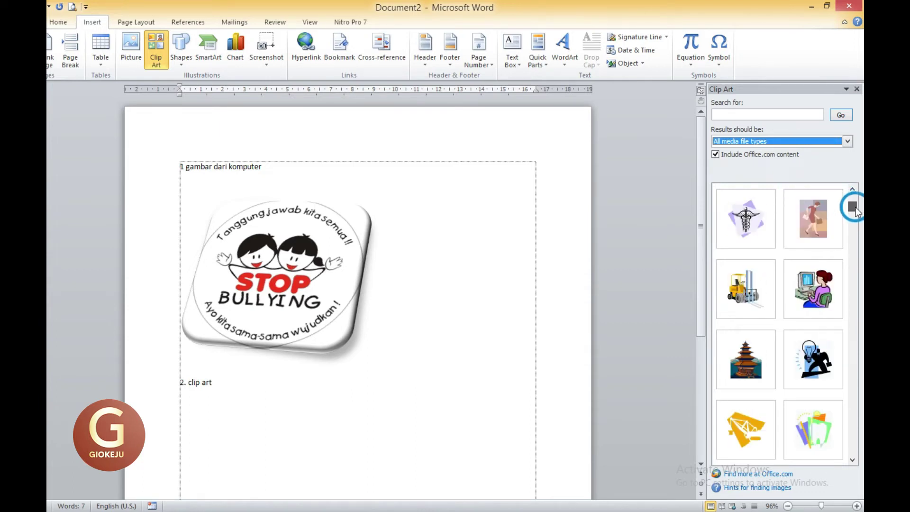
drag(850, 208, 852, 217)
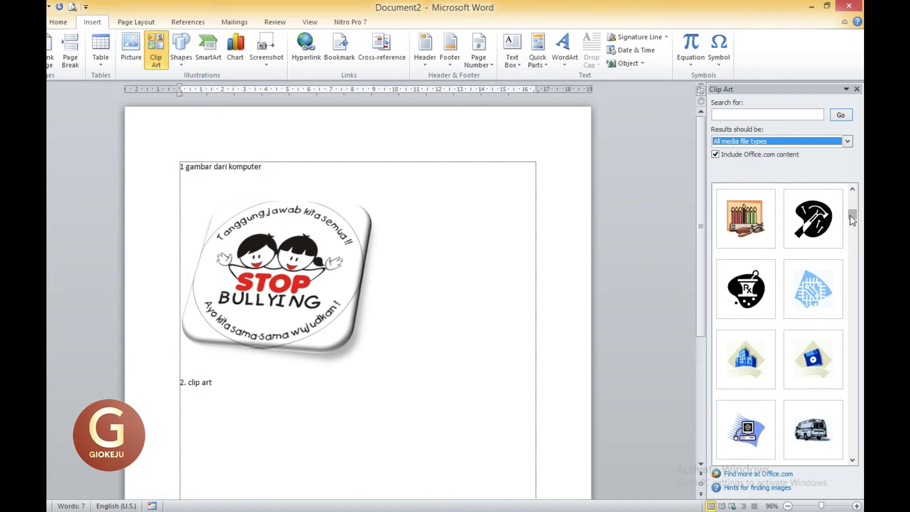
drag(849, 215, 851, 220)
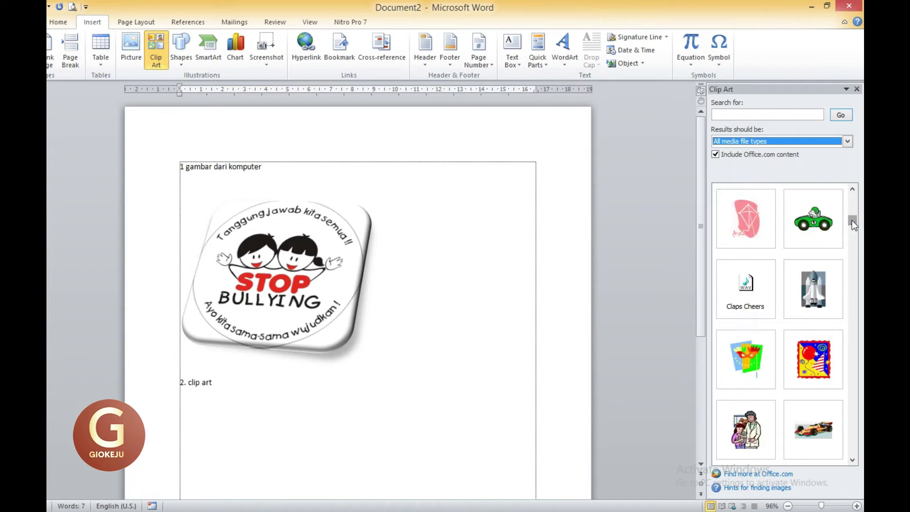
Scroll to the Four Interlocking Puzzle Pieces clip, then insert a small yellow clip.
click(746, 115)
drag(851, 220, 858, 262)
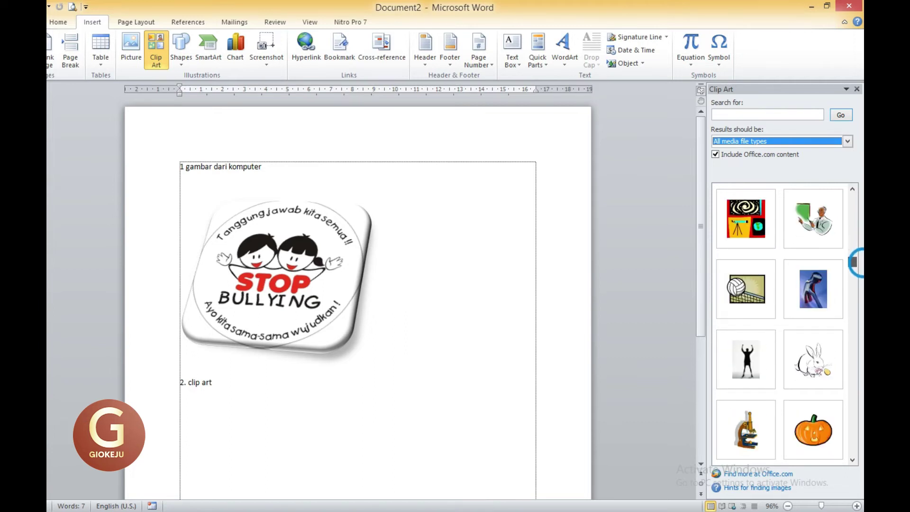
drag(857, 262, 859, 303)
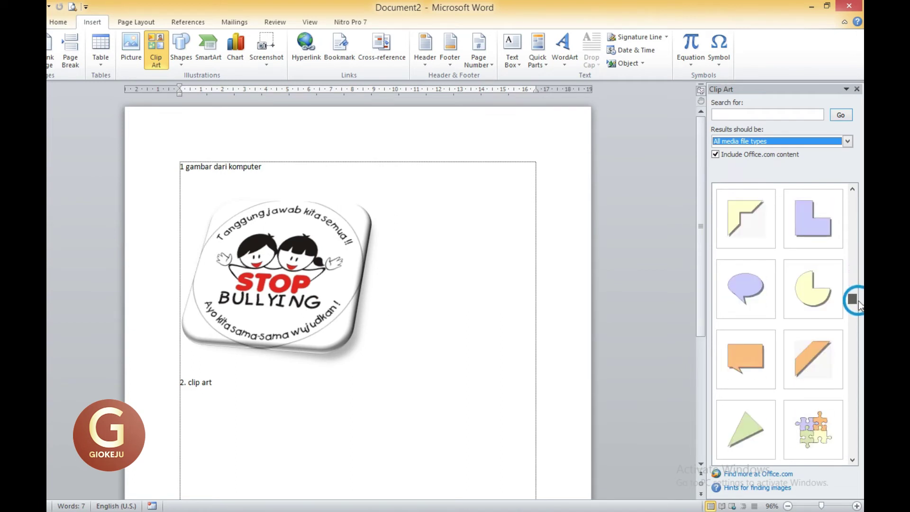
mouse_move(812, 358)
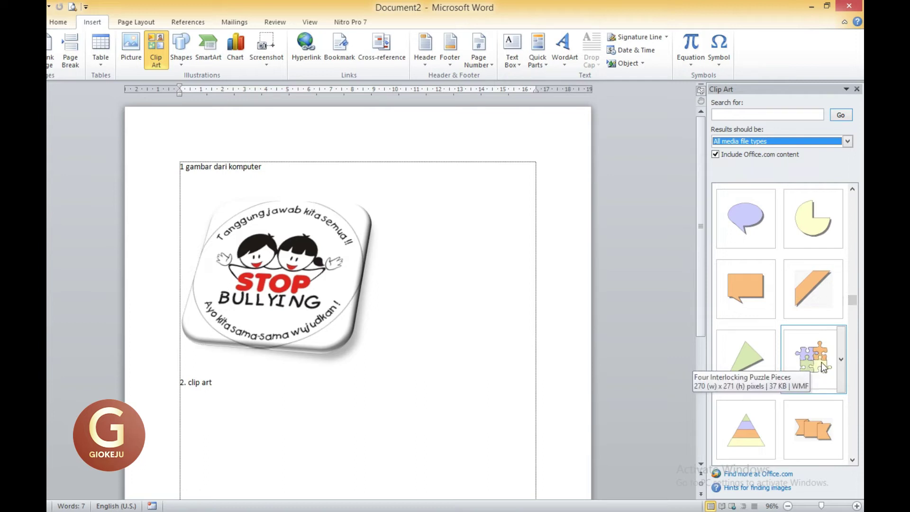
click(815, 356)
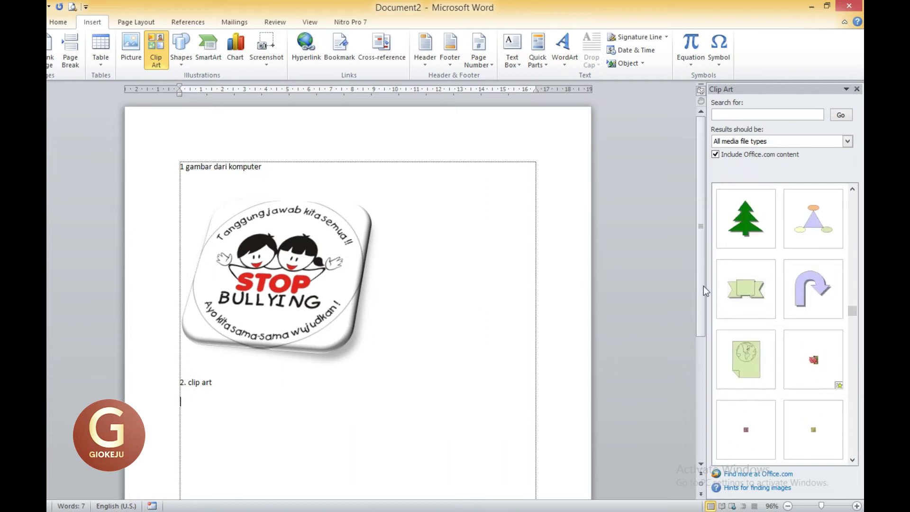
scroll(828, 360, up, 3)
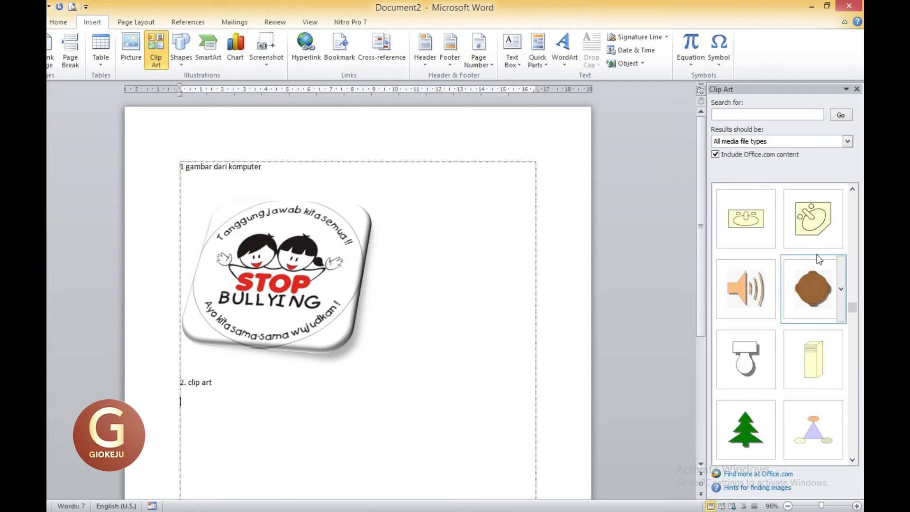
click(840, 220)
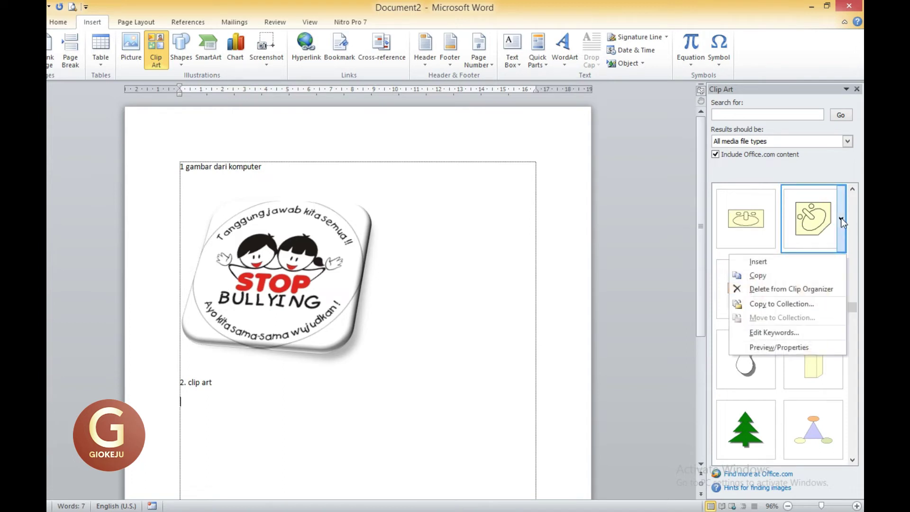
click(841, 221)
Scroll back to the Four Interlocking Puzzle Pieces clip and open its options menu.
scroll(857, 305, up, 3)
scroll(857, 305, up, 3)
scroll(857, 306, up, 3)
scroll(856, 305, down, 2)
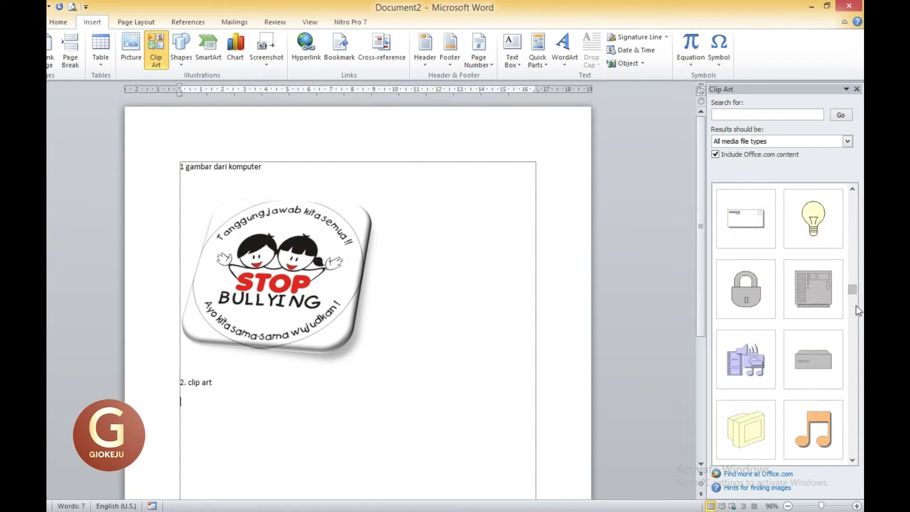
scroll(855, 305, down, 2)
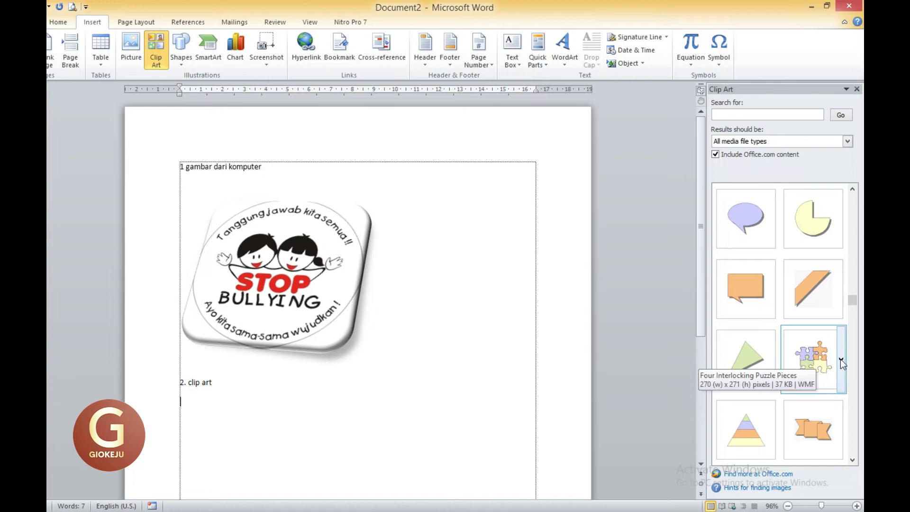
click(841, 360)
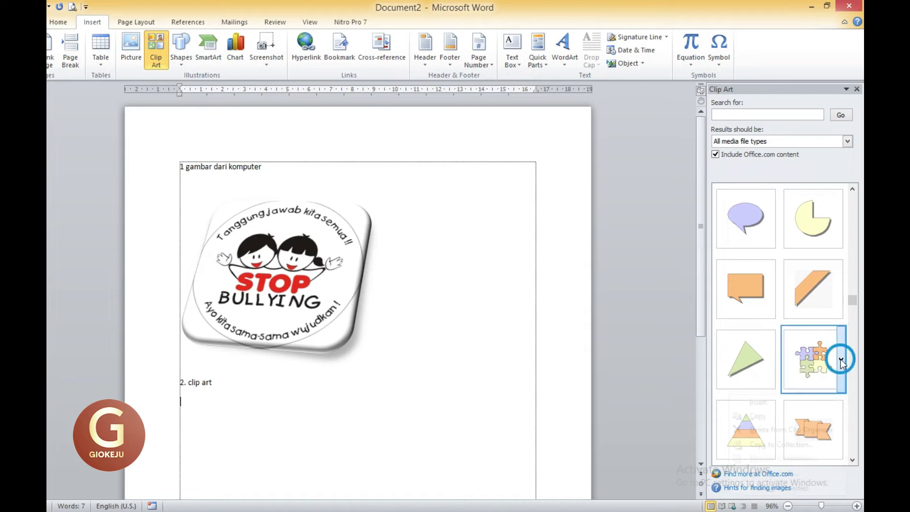
Insert the puzzle pieces clip, move it under '2. clip art', and delete the small yellow clip.
click(754, 402)
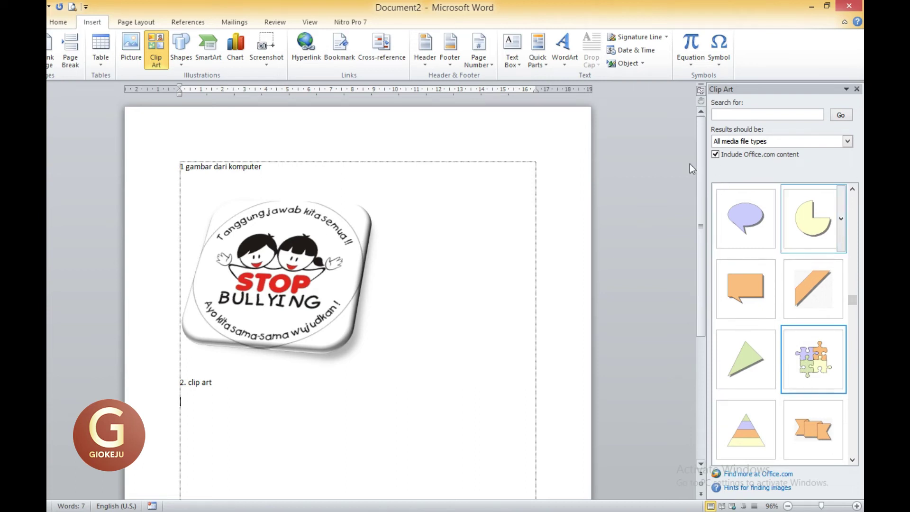
drag(700, 165, 702, 367)
click(260, 488)
drag(279, 486, 257, 190)
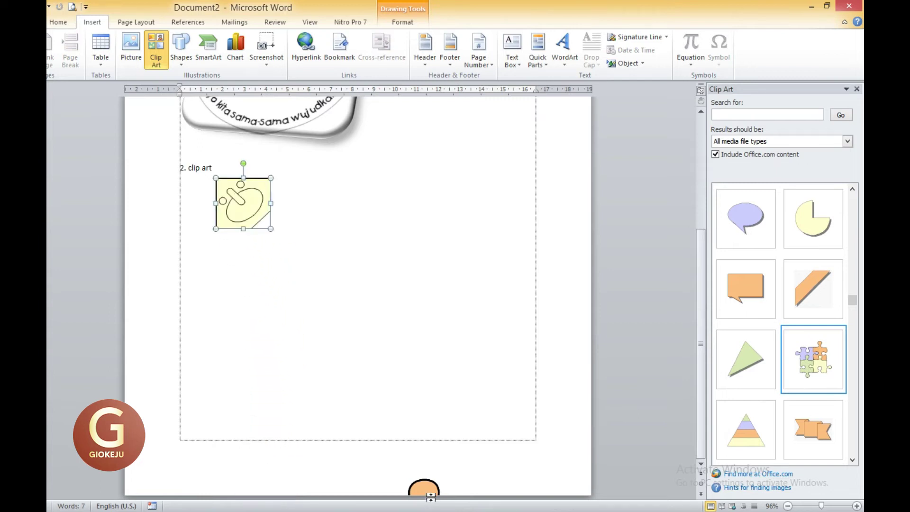
drag(430, 496, 465, 154)
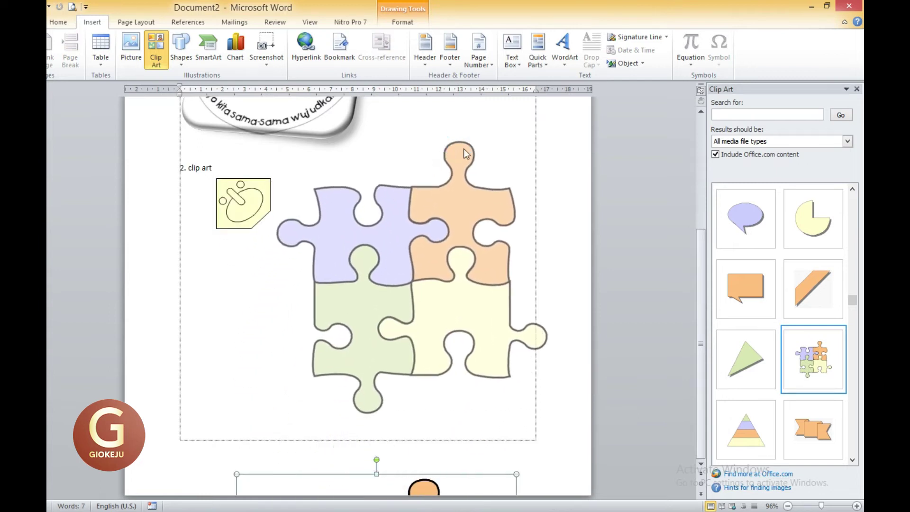
click(237, 206)
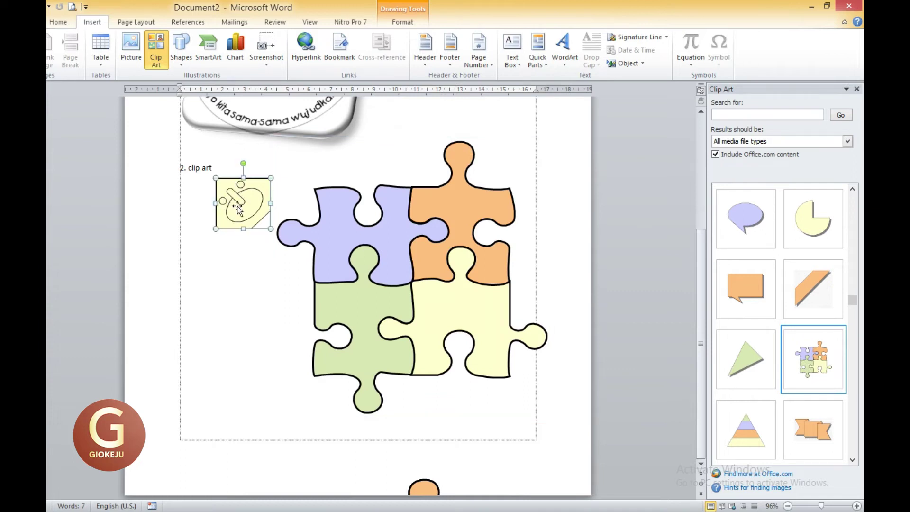
key(Delete)
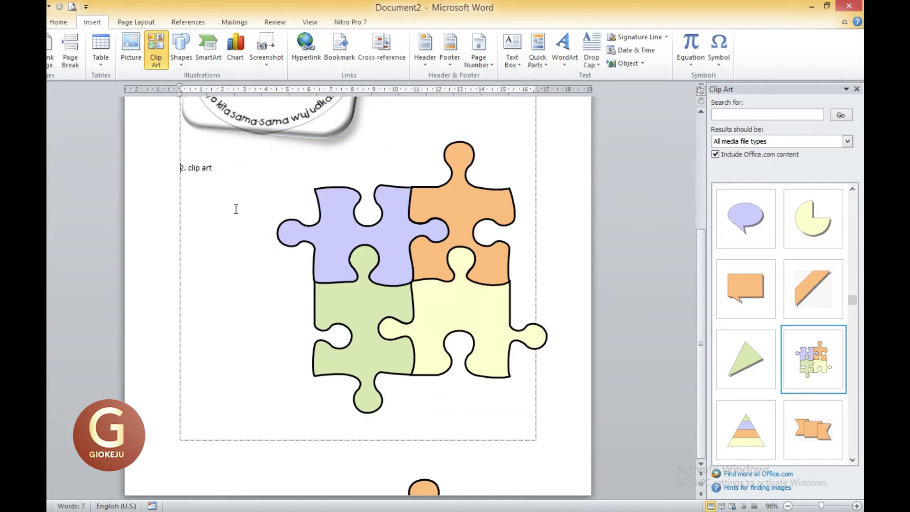
Resize the puzzle pieces picture to a moderate size using its handles.
click(347, 238)
mouse_move(539, 142)
mouse_down()
mouse_move(410, 245)
mouse_move(329, 166)
mouse_up()
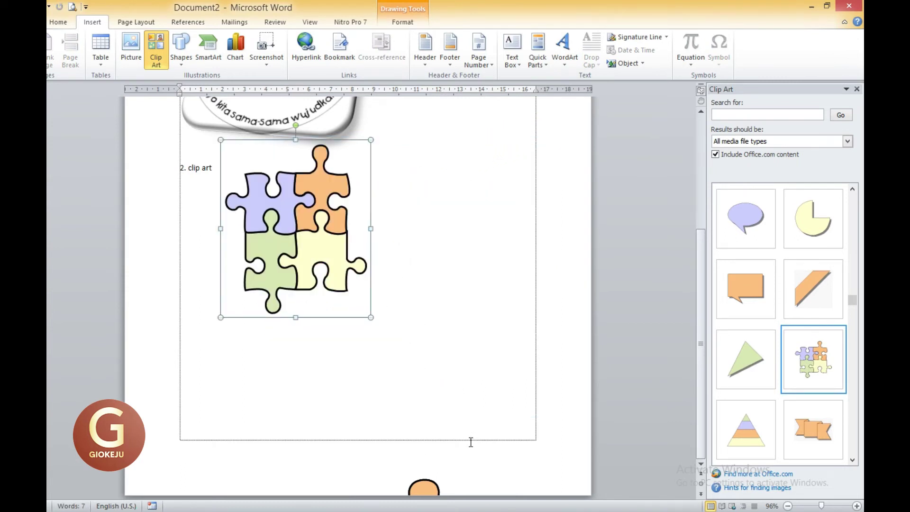
scroll(471, 442, up, 1)
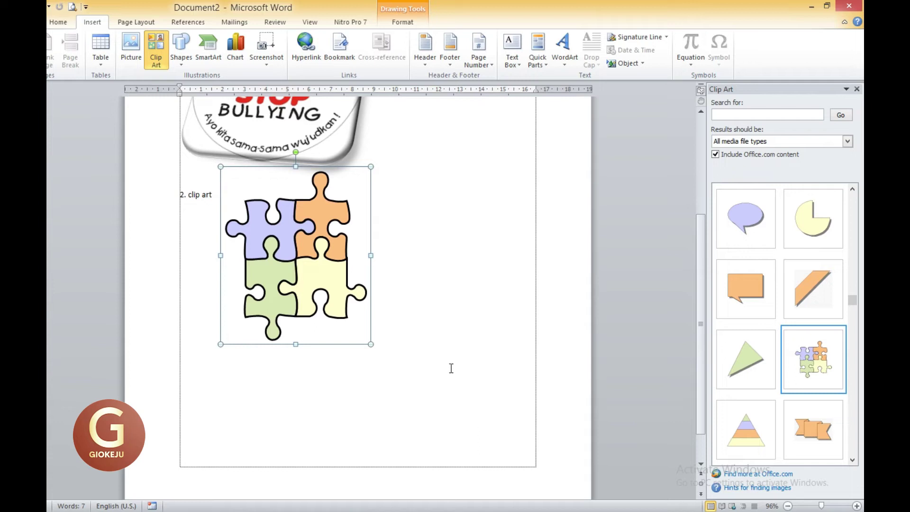
scroll(409, 308, up, 1)
drag(370, 281, 412, 280)
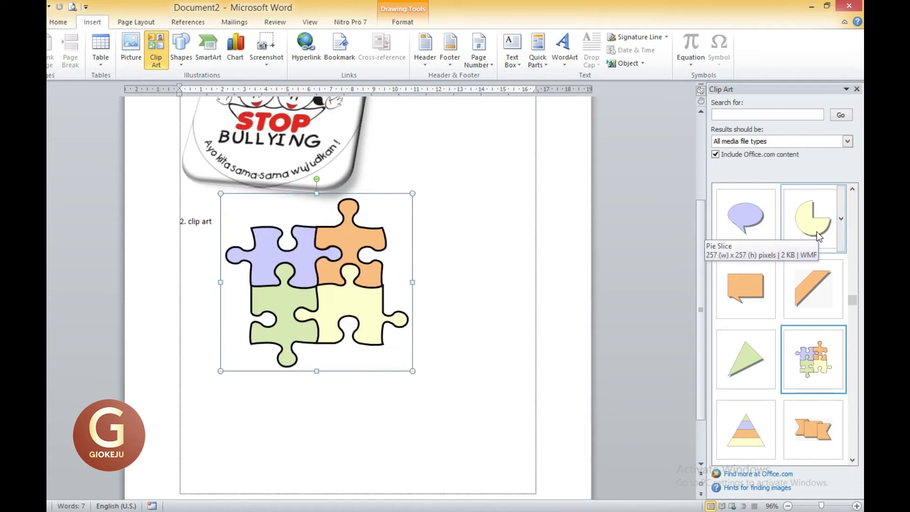
click(476, 262)
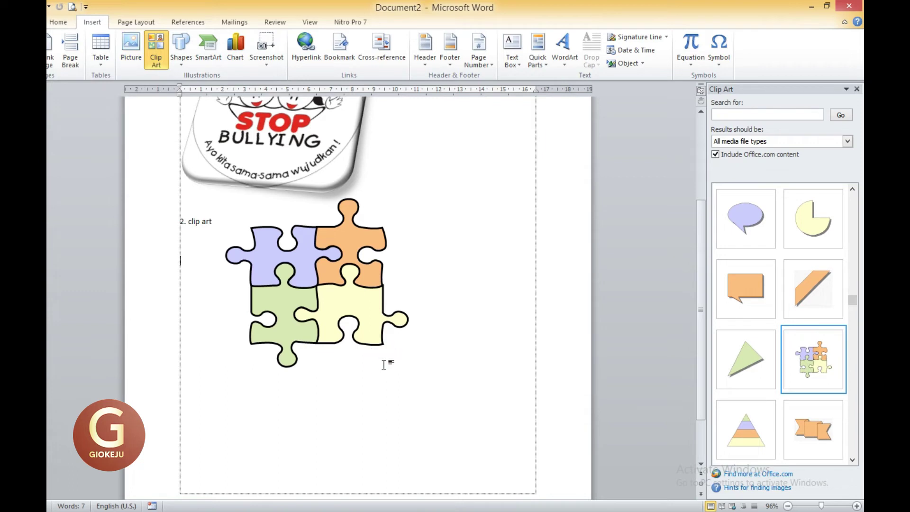
scroll(386, 365, down, 2)
Add the line '3. shapes' below the puzzle picture, start a new line, and open Shapes.
click(198, 342)
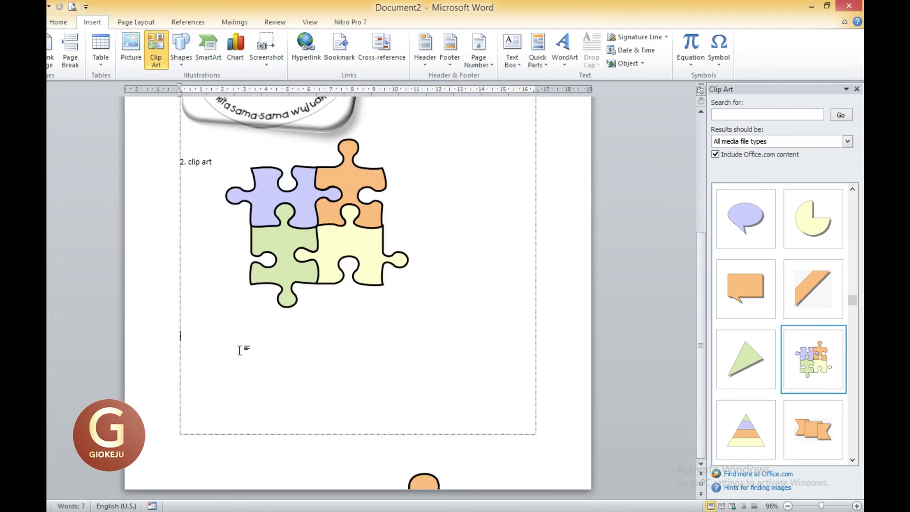
text(sha)
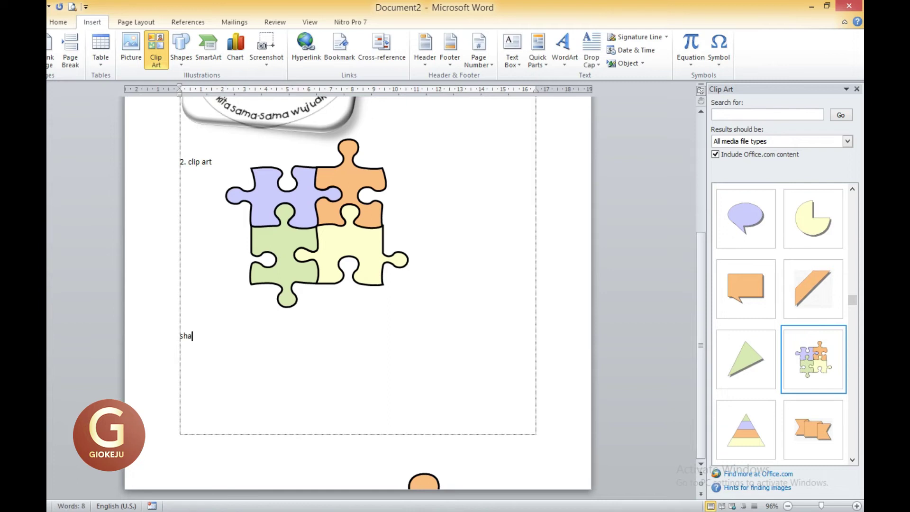
text(pe)
text(s)
click(179, 336)
text(3.)
click(265, 337)
key(Return)
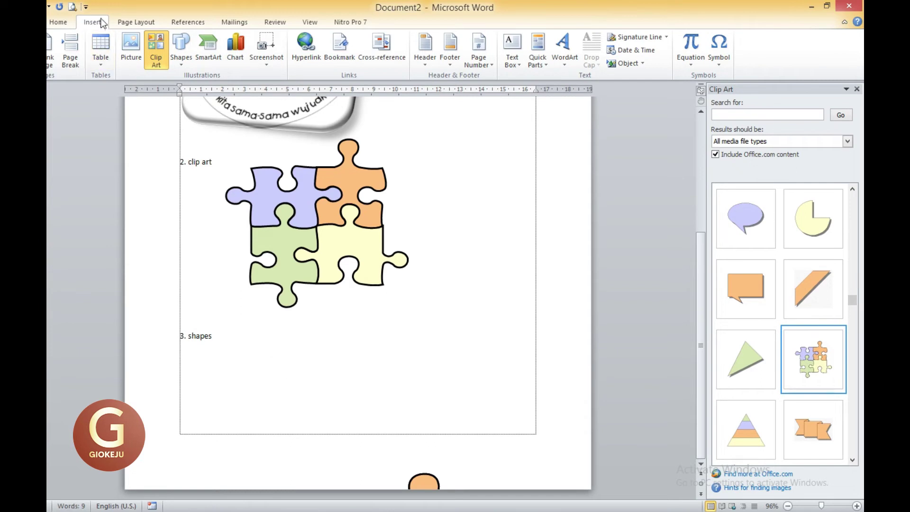
click(182, 66)
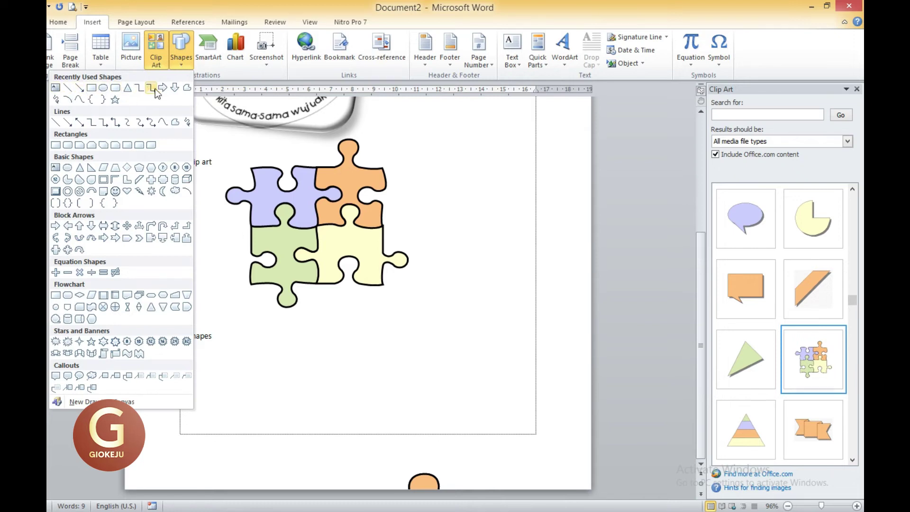
Draw a rectangle under '3. shapes' and give it the green shape style.
click(91, 89)
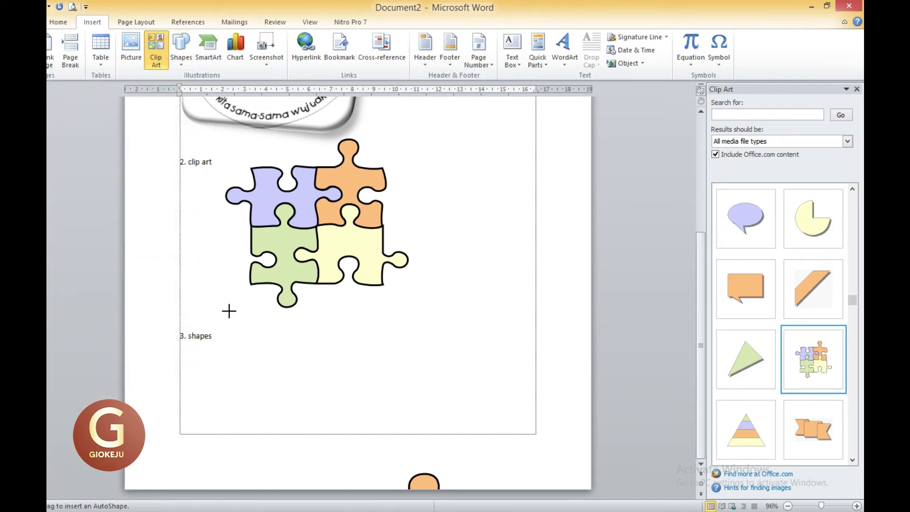
drag(191, 353, 294, 403)
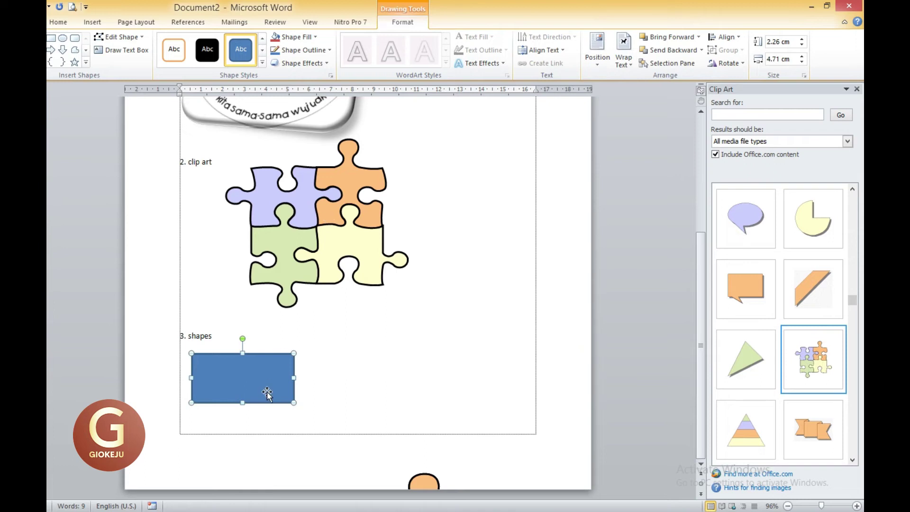
click(262, 63)
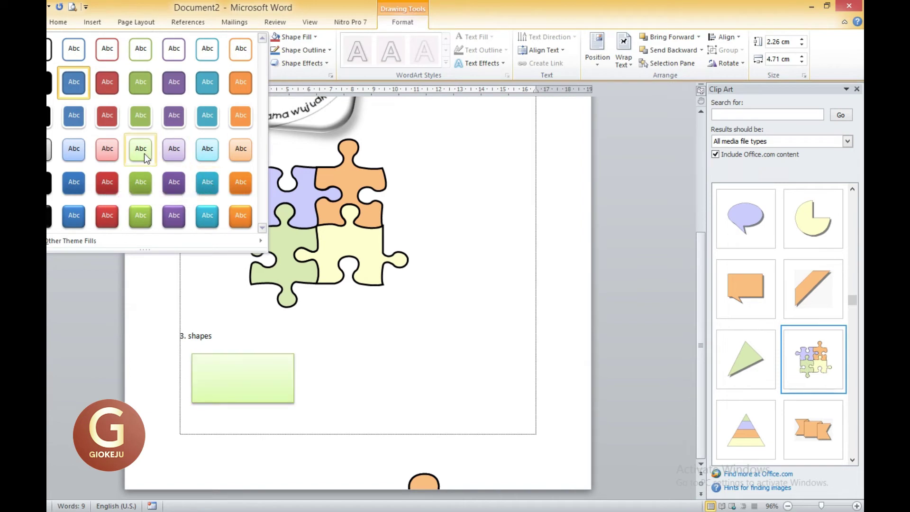
click(137, 217)
click(316, 393)
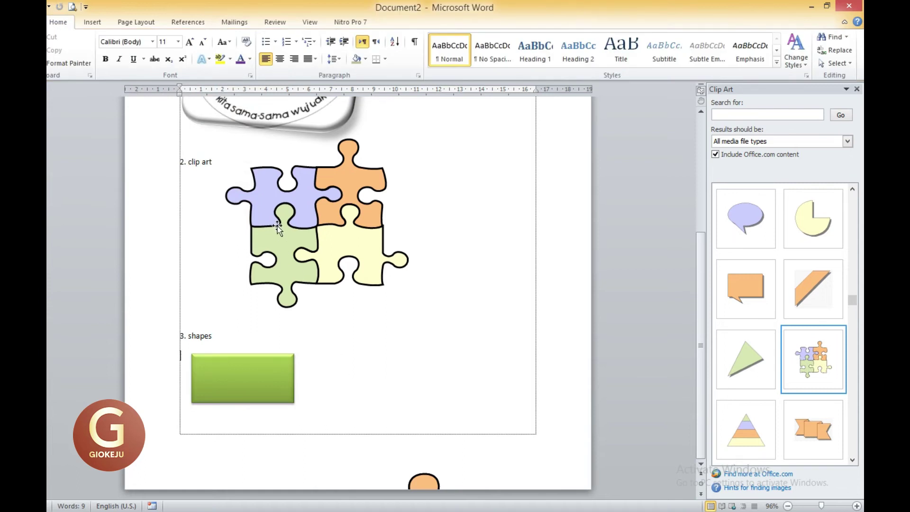
click(93, 22)
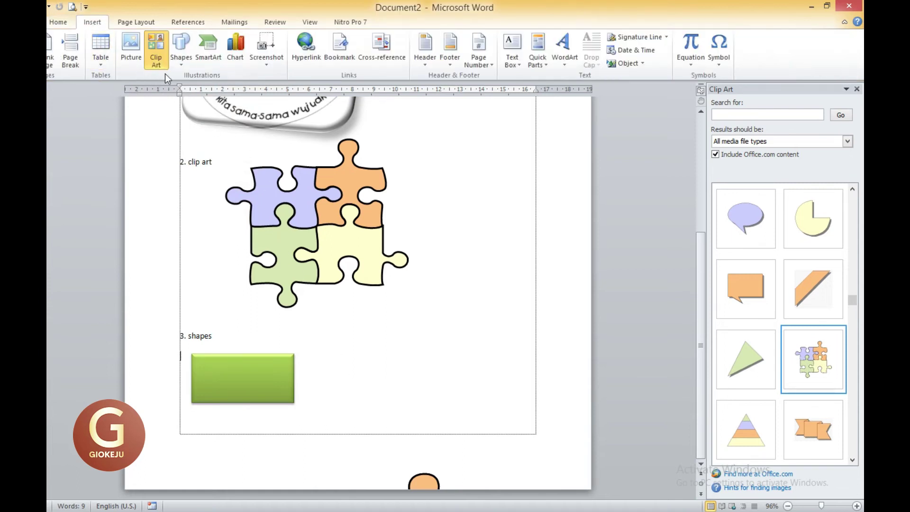
Draw a five-point star beside the green rectangle under '3. shapes'.
click(184, 65)
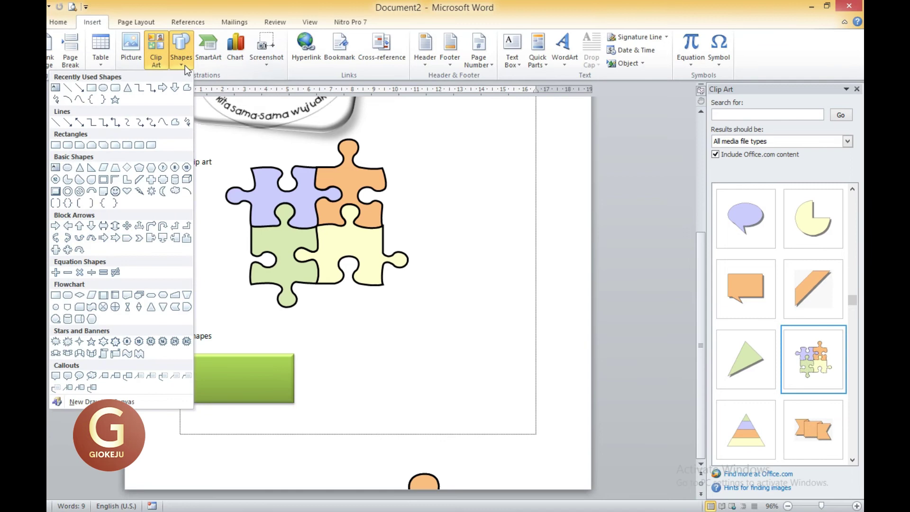
click(116, 100)
mouse_move(311, 355)
mouse_down()
mouse_move(355, 393)
mouse_move(406, 417)
mouse_up()
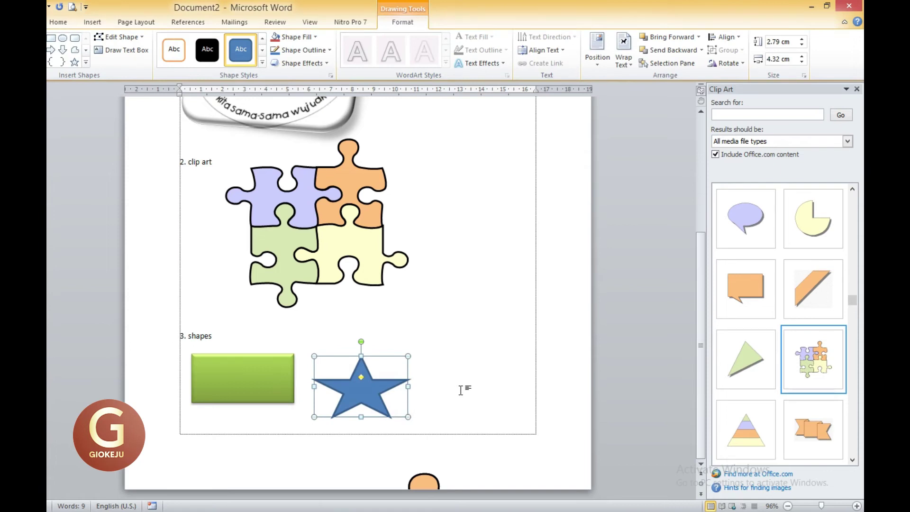
Apply the red shape style to the star.
click(261, 62)
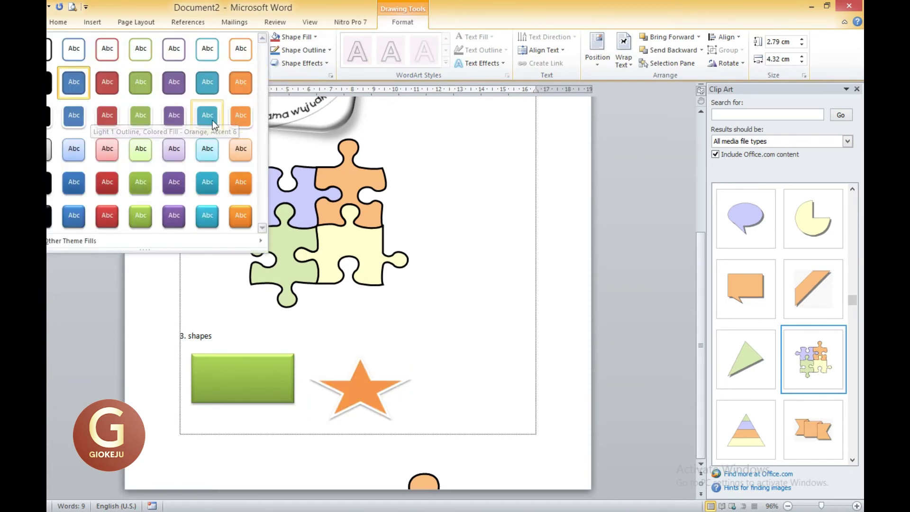
click(113, 119)
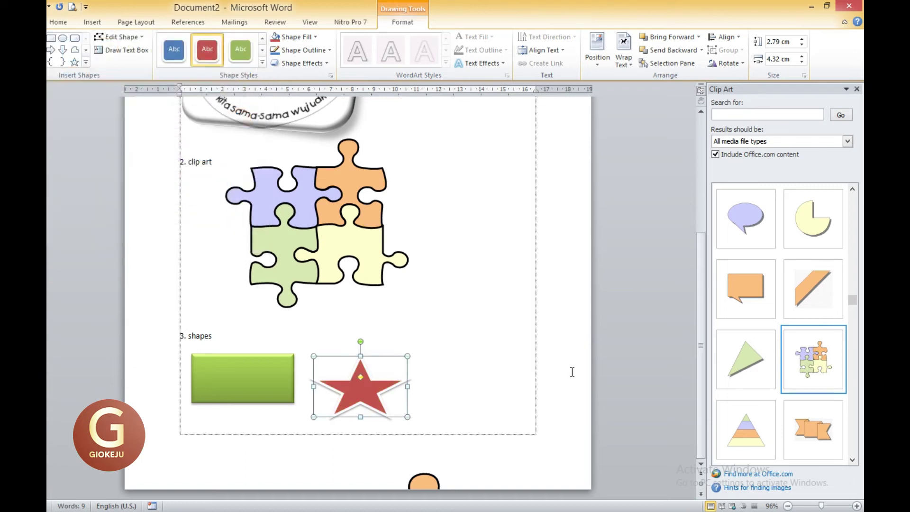
click(442, 405)
click(90, 22)
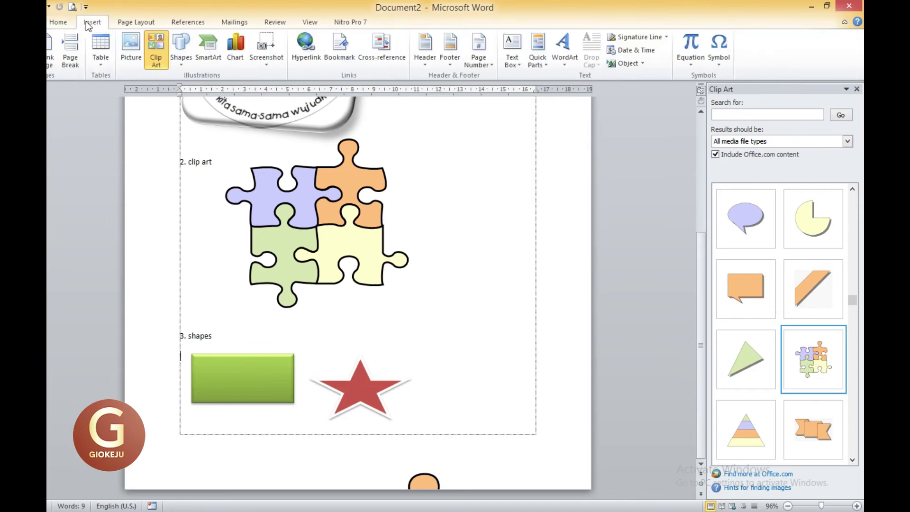
click(181, 64)
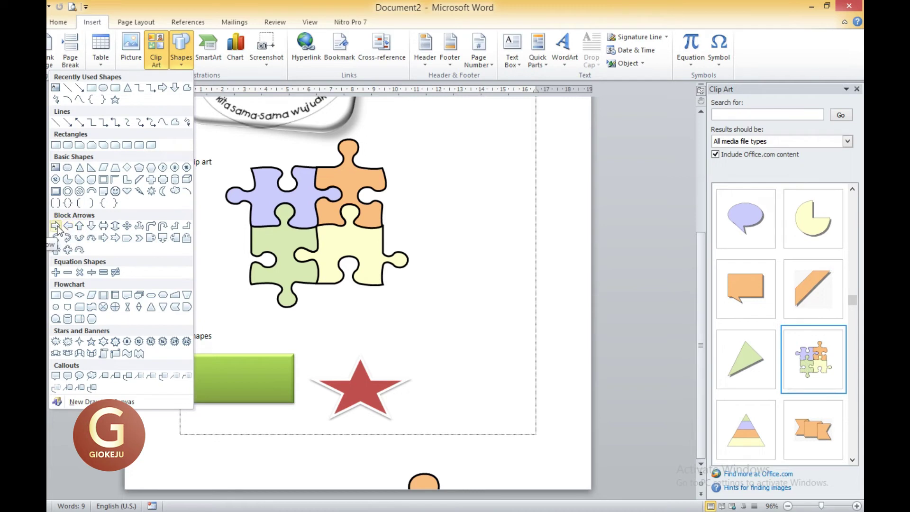
Draw a blue right arrow next to the red star.
click(56, 225)
drag(426, 374, 501, 417)
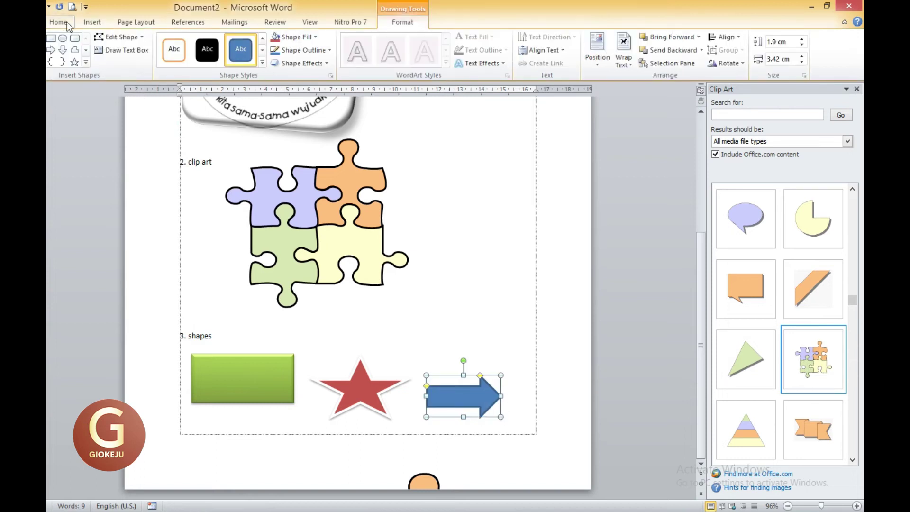
click(88, 22)
click(178, 66)
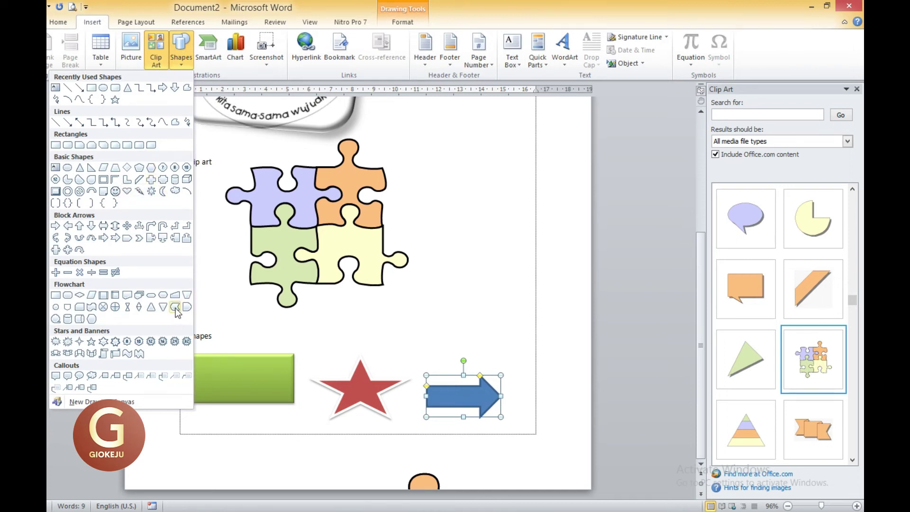
Add a blue cloud callout to the right of the puzzle clip art.
click(79, 377)
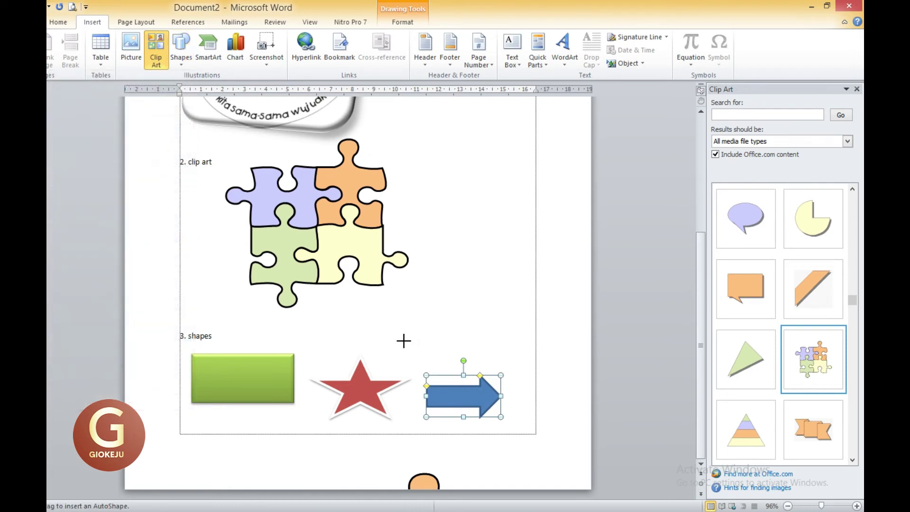
drag(409, 321, 549, 233)
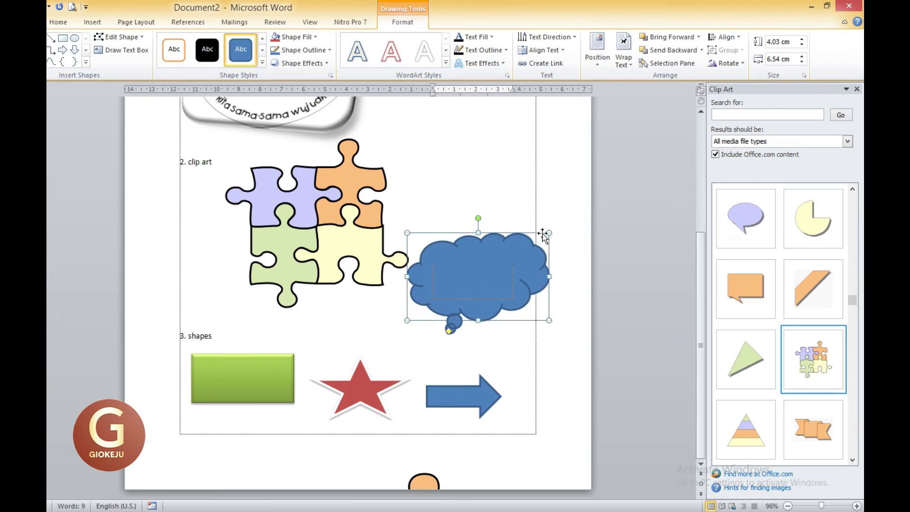
click(479, 337)
click(502, 284)
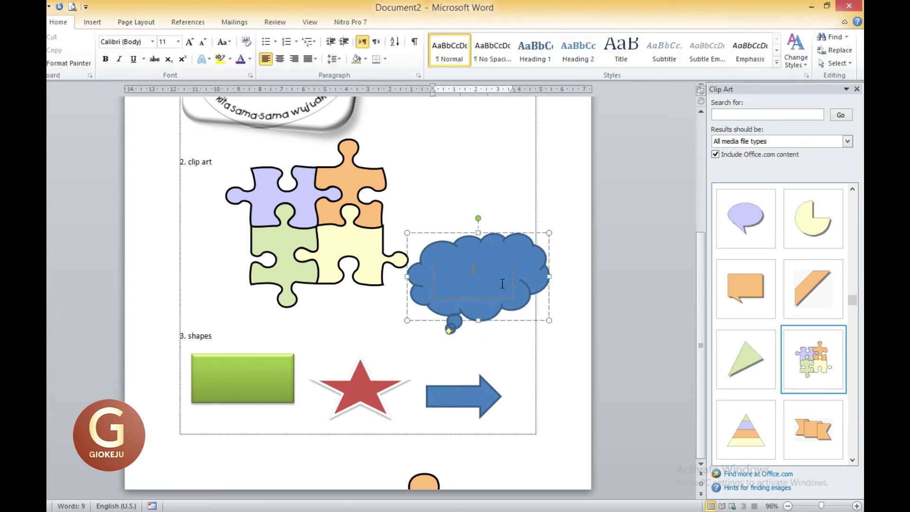
click(520, 412)
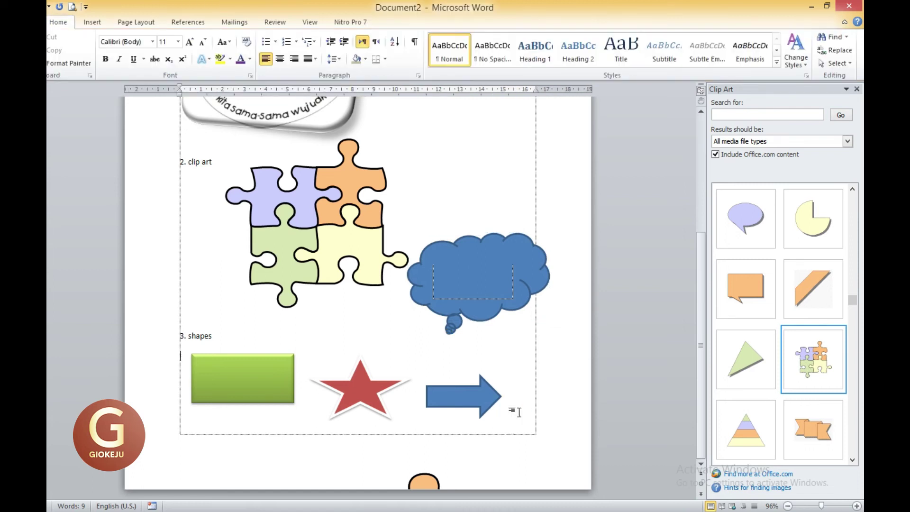
Scroll to page 2 and type the left-aligned heading '4 Smart ART' followed by a new line.
double_click(520, 414)
scroll(465, 445, down, 3)
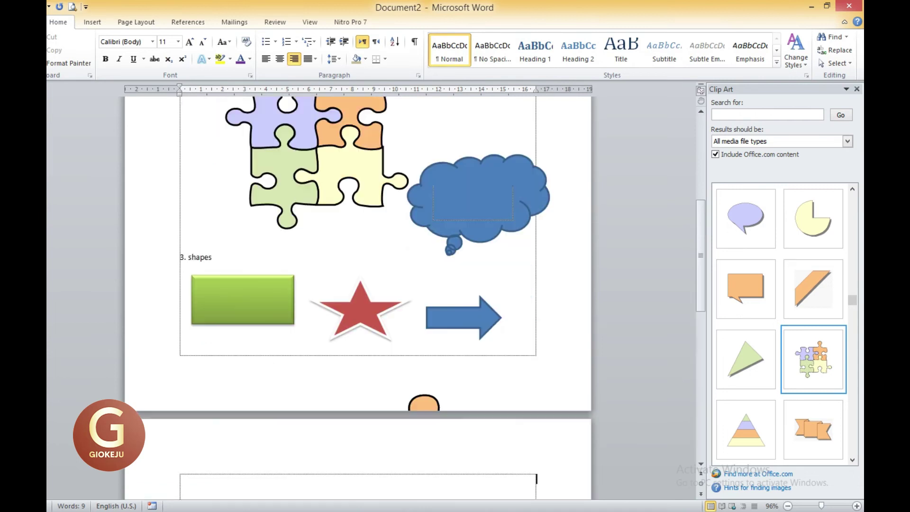
scroll(463, 417, down, 5)
scroll(461, 412, down, 4)
scroll(461, 412, down, 1)
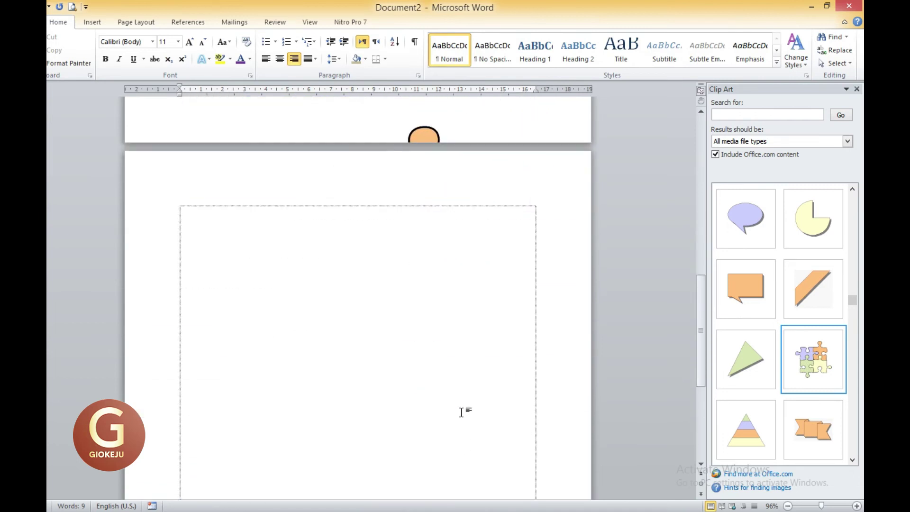
scroll(462, 411, down, 1)
text(4)
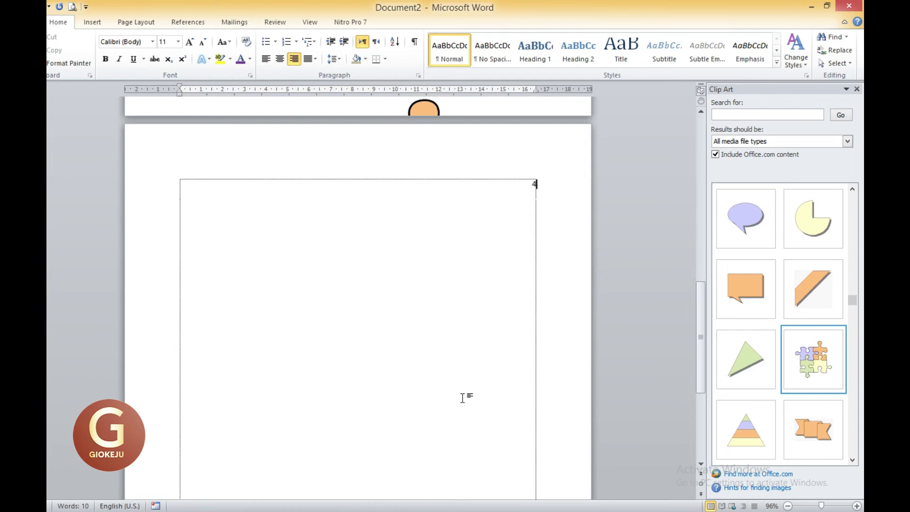
click(265, 59)
click(92, 22)
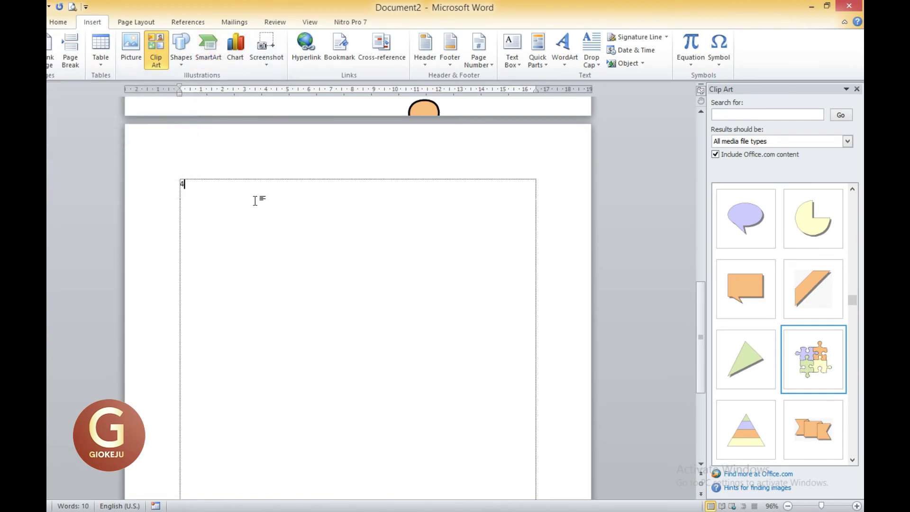
text(Smart )
text(ART)
key(Return)
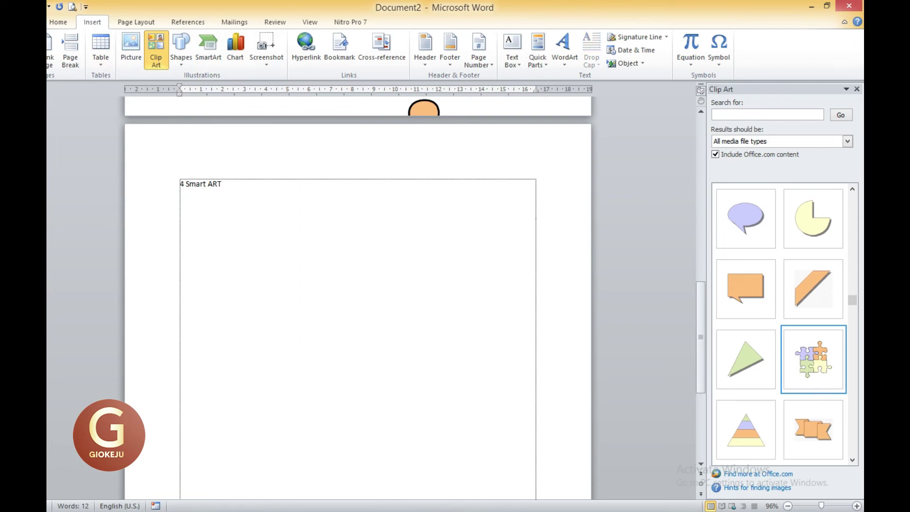
Open the Choose a SmartArt Graphic dialog from the Insert tab.
click(209, 59)
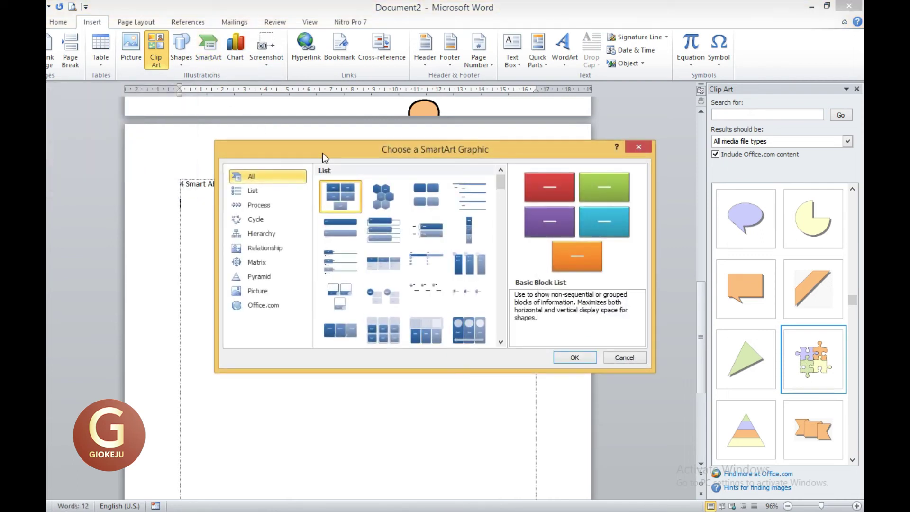
drag(357, 147, 365, 141)
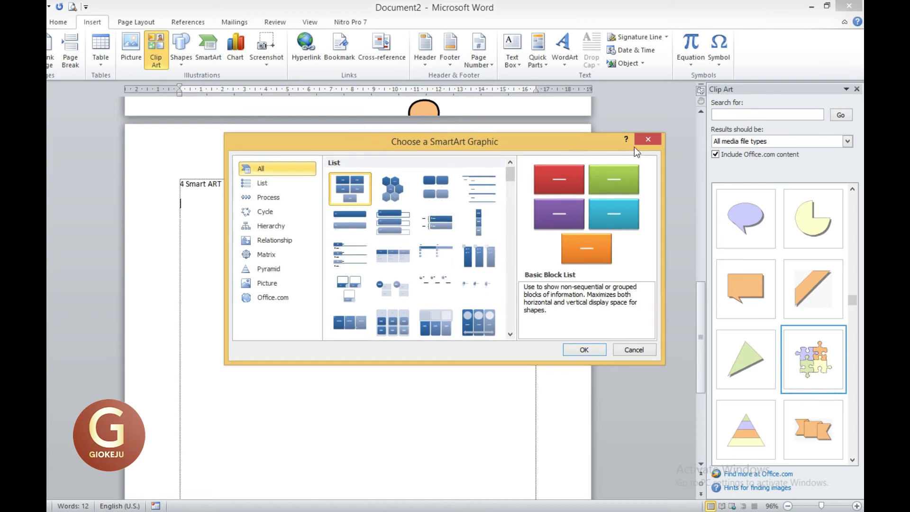
click(646, 140)
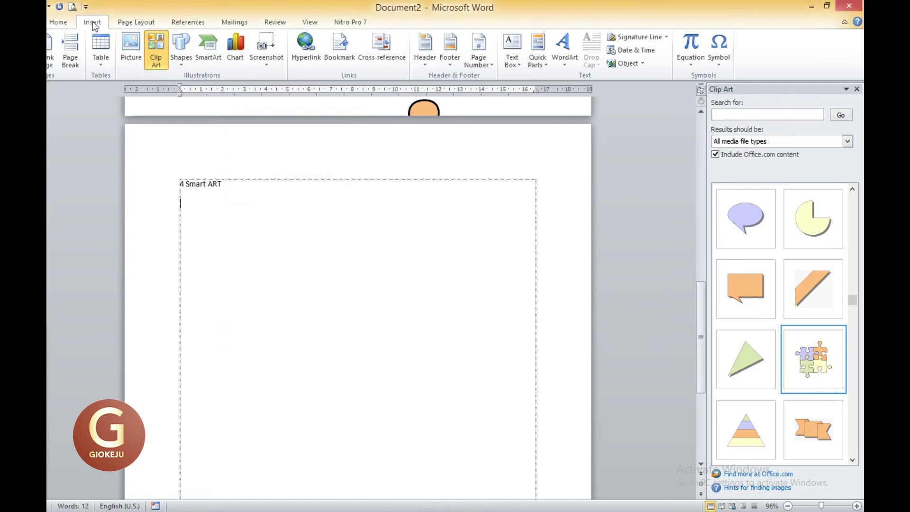
click(209, 53)
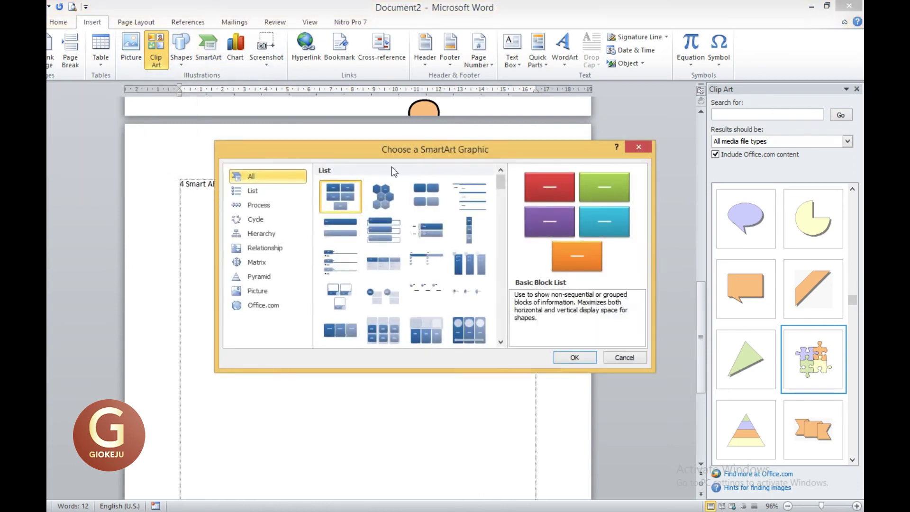
Browse the List, Process, Cycle, Pyramid and Picture categories, then pick Hierarchy's Organization Chart.
click(272, 190)
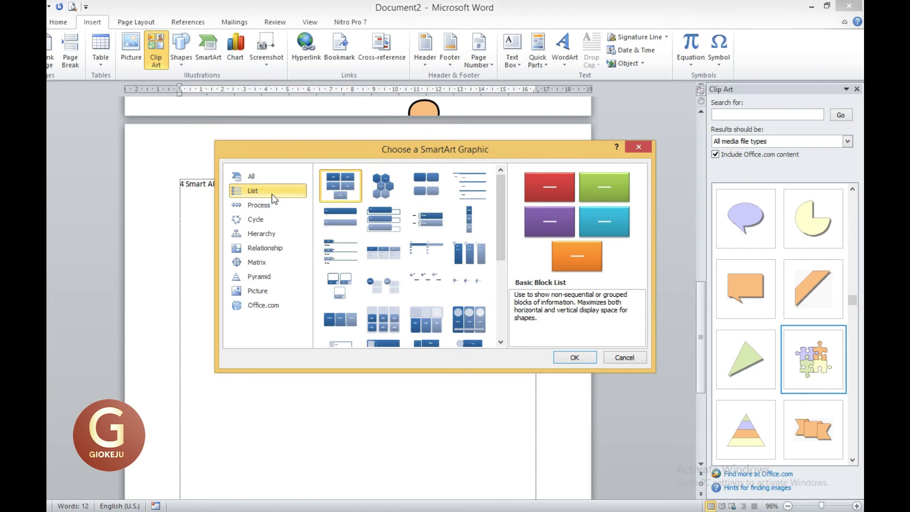
click(268, 206)
click(268, 216)
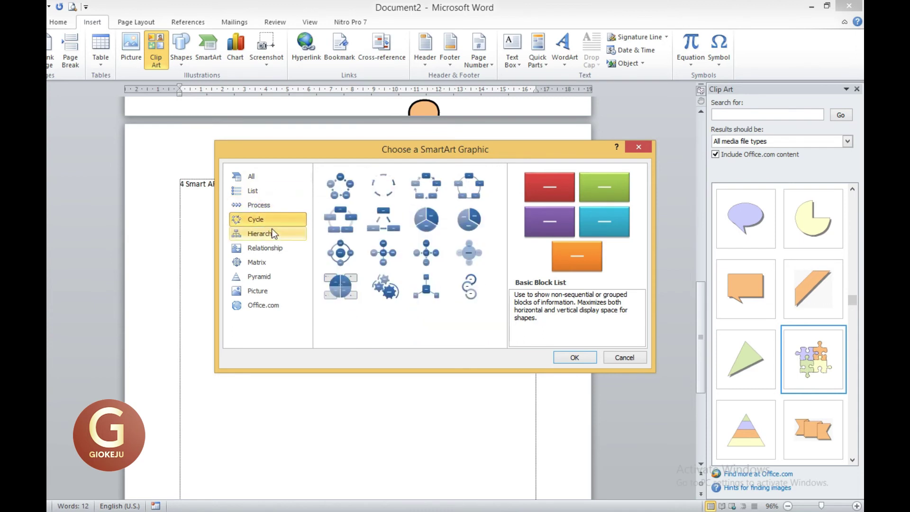
click(272, 232)
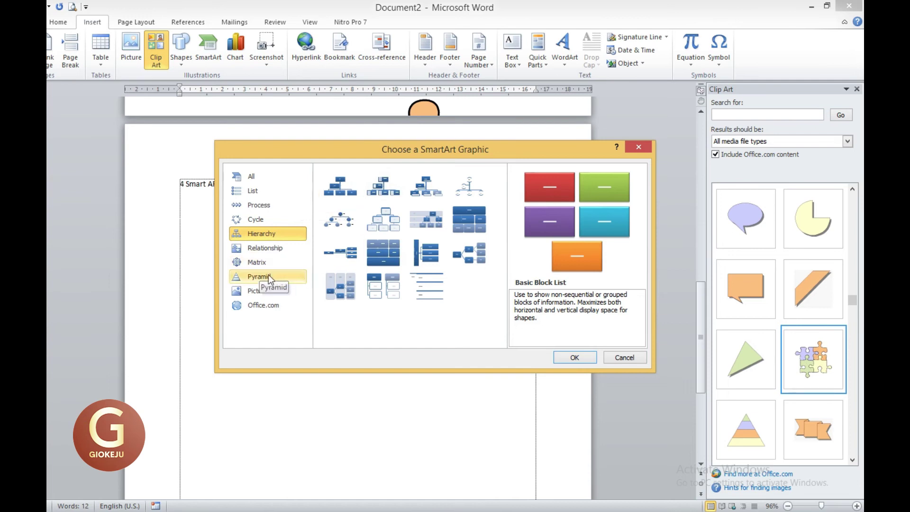
click(251, 277)
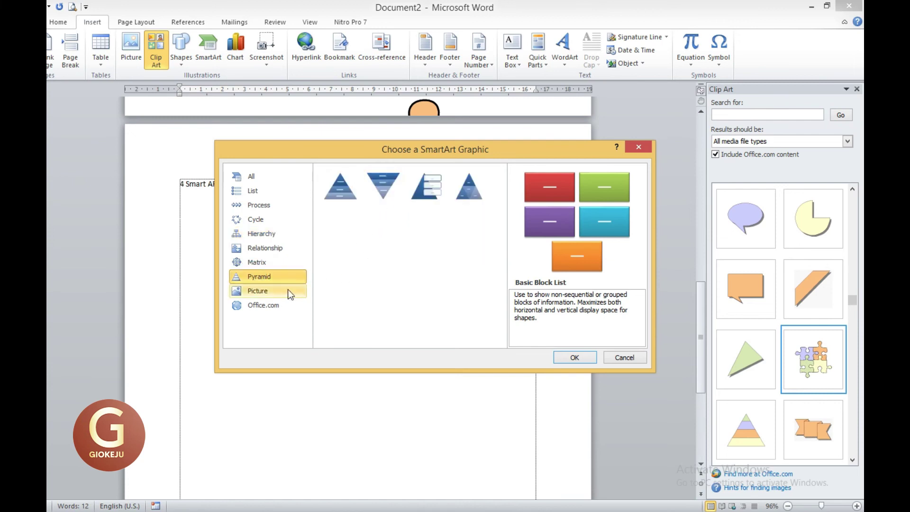
click(271, 291)
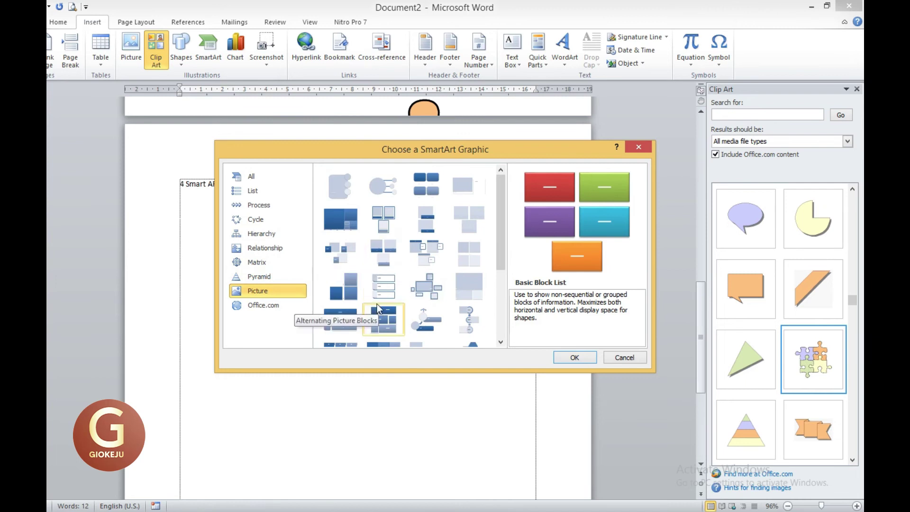
click(266, 235)
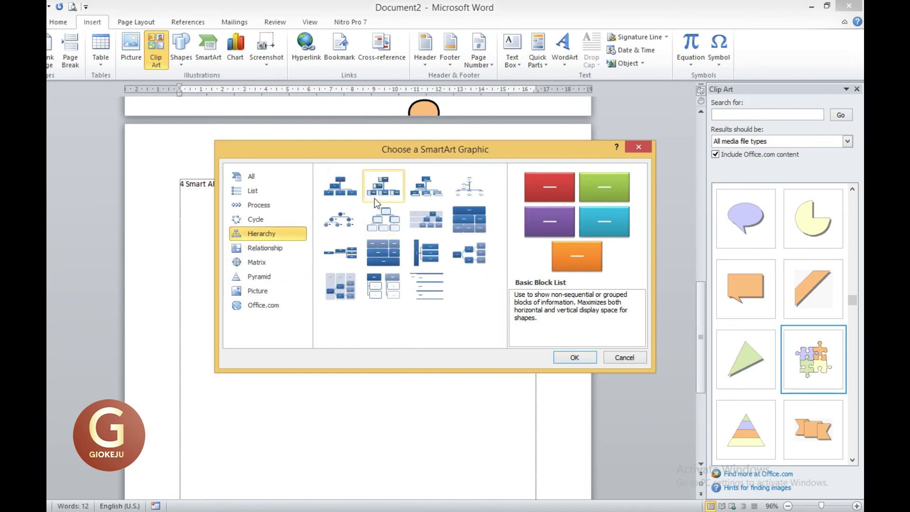
click(348, 194)
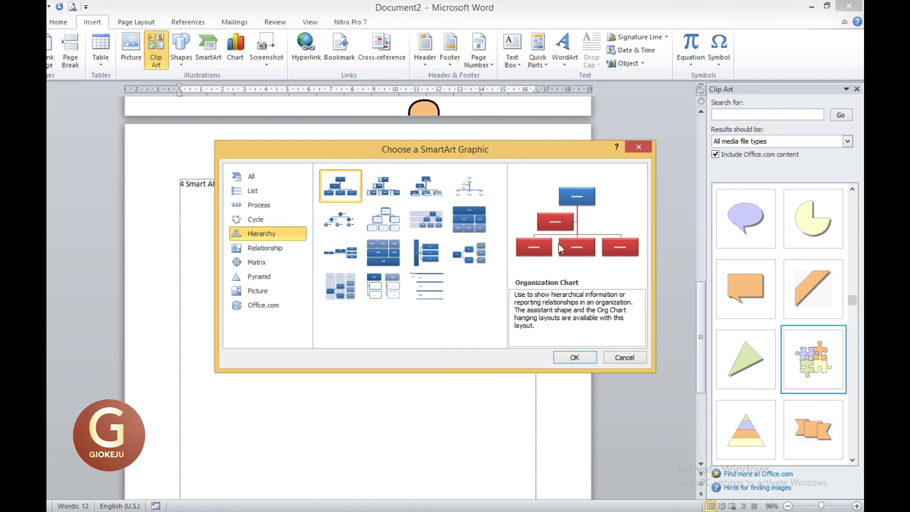
Insert the Organization Chart SmartArt beneath the '4 Smart ART' heading.
click(570, 357)
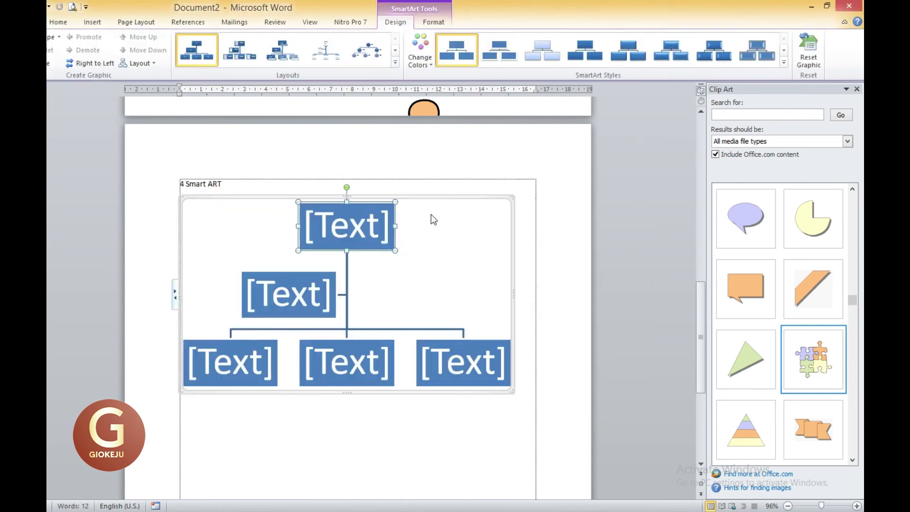
click(384, 226)
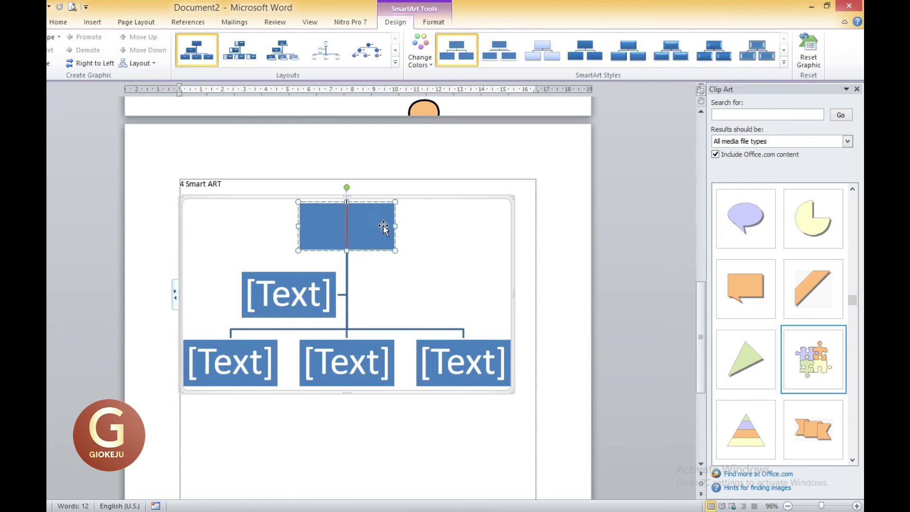
click(474, 198)
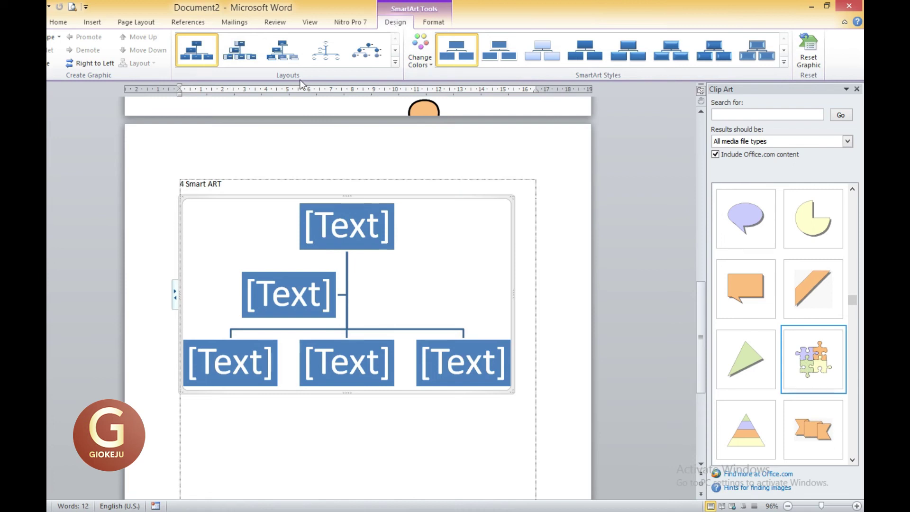
Preview other hierarchy layouts, revert to Organization Chart, and apply the Subtle Effect style.
click(249, 58)
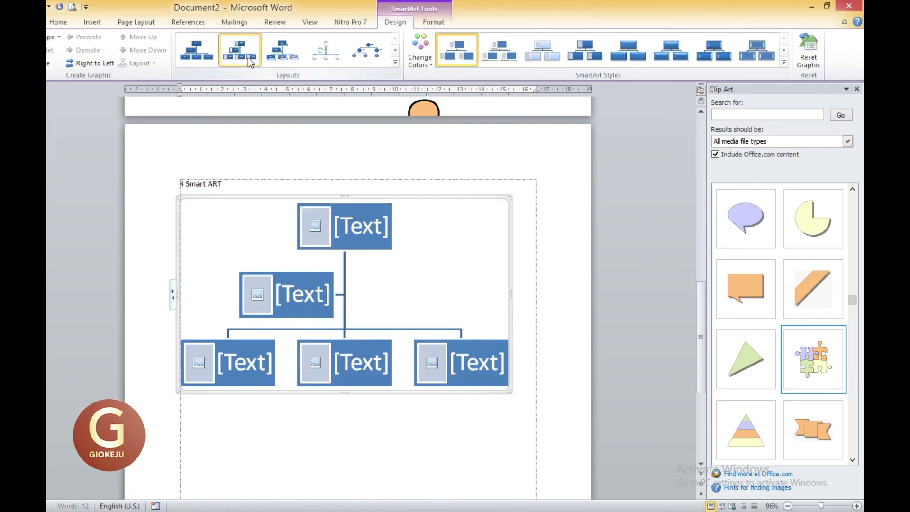
click(287, 60)
click(318, 56)
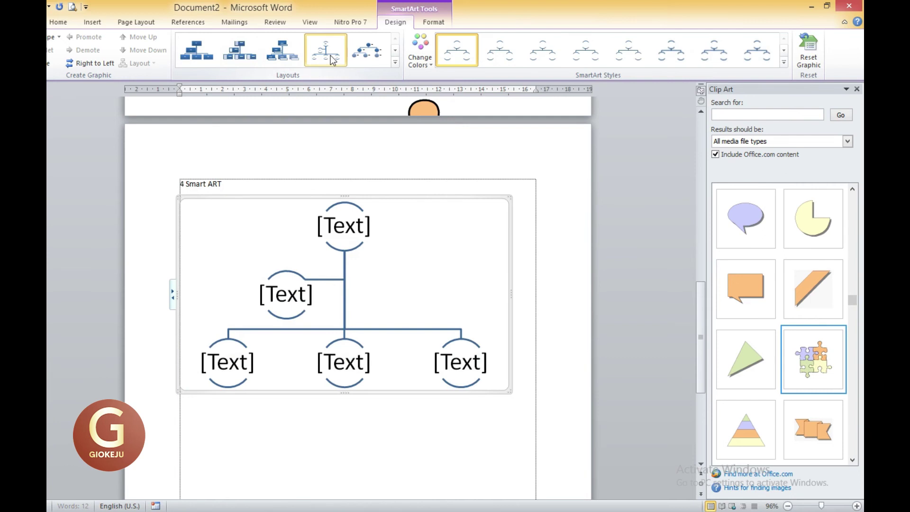
click(363, 58)
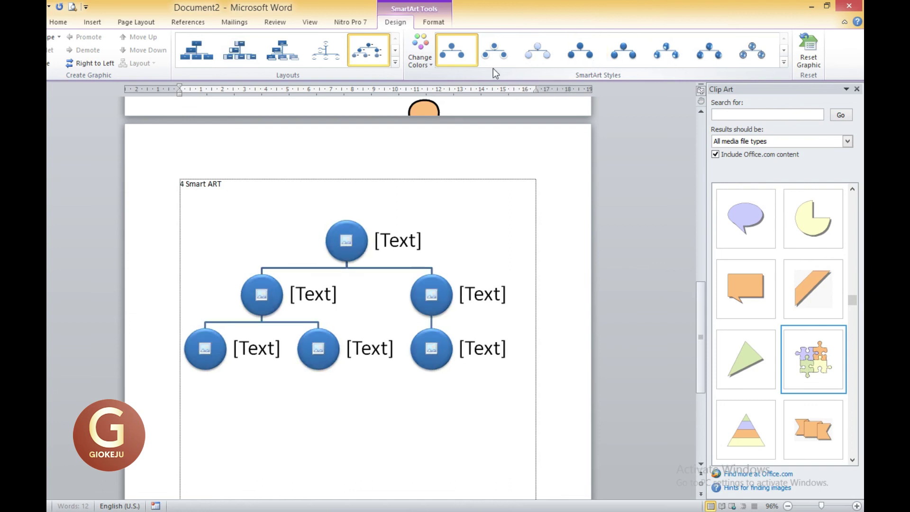
click(207, 64)
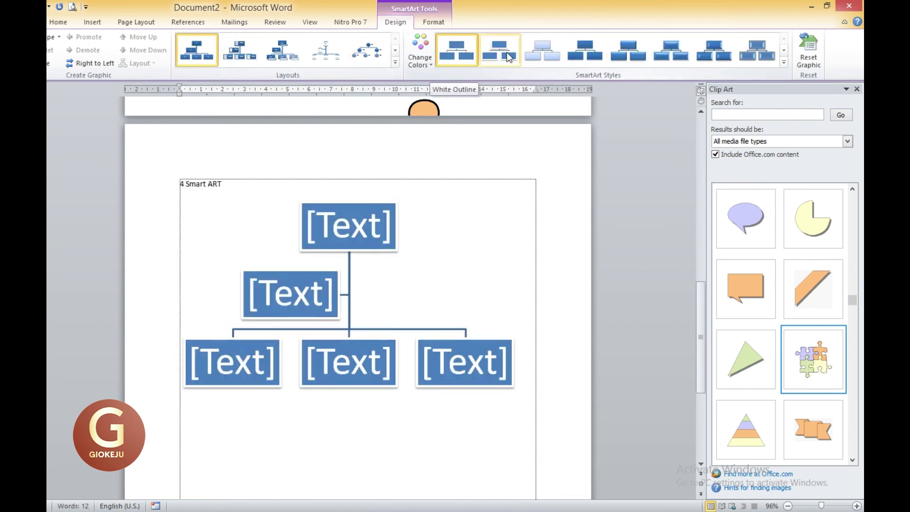
click(534, 55)
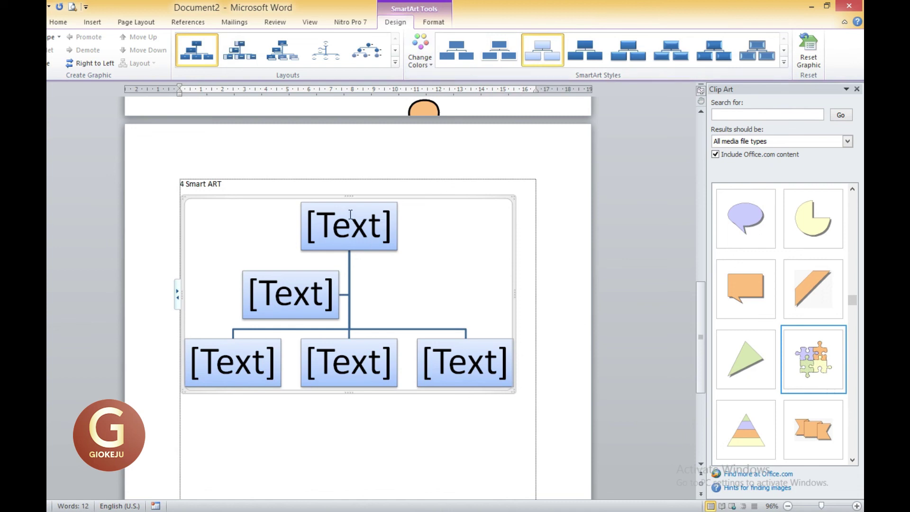
click(384, 232)
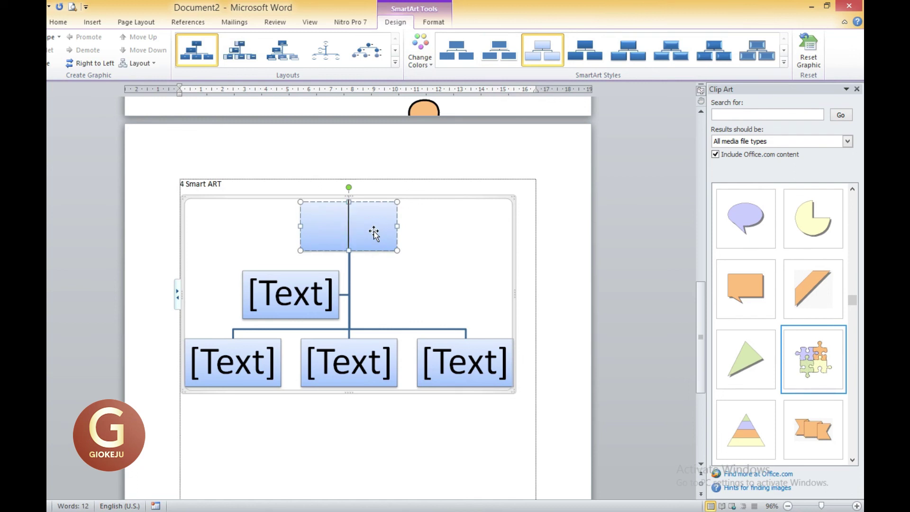
Type ketua in the top box, wakil ketua below it, then sekretaris, bendahara 1 and bendahara 2 along the bottom row.
text(ketua)
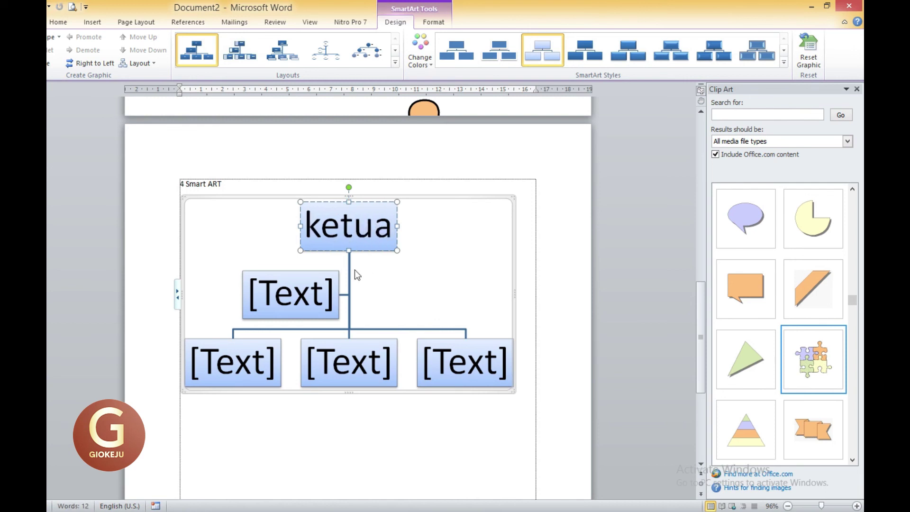
click(312, 295)
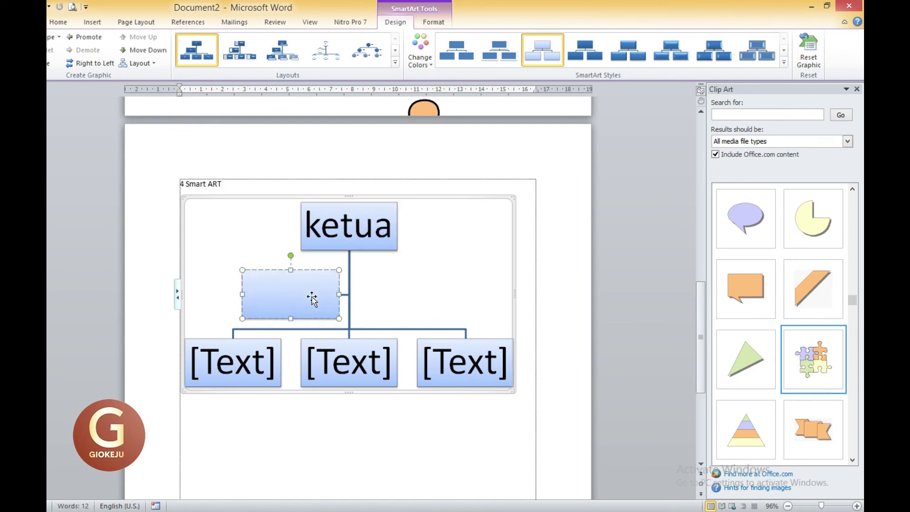
text(wakil)
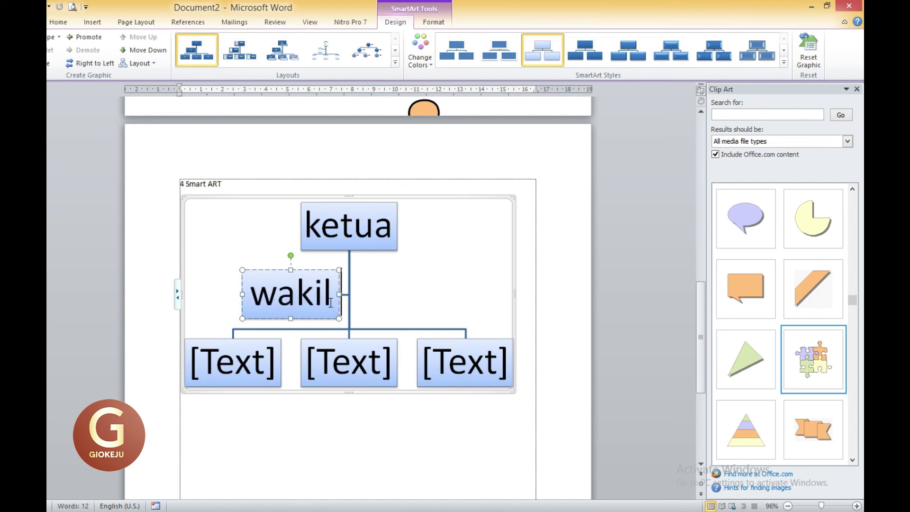
text( ketua)
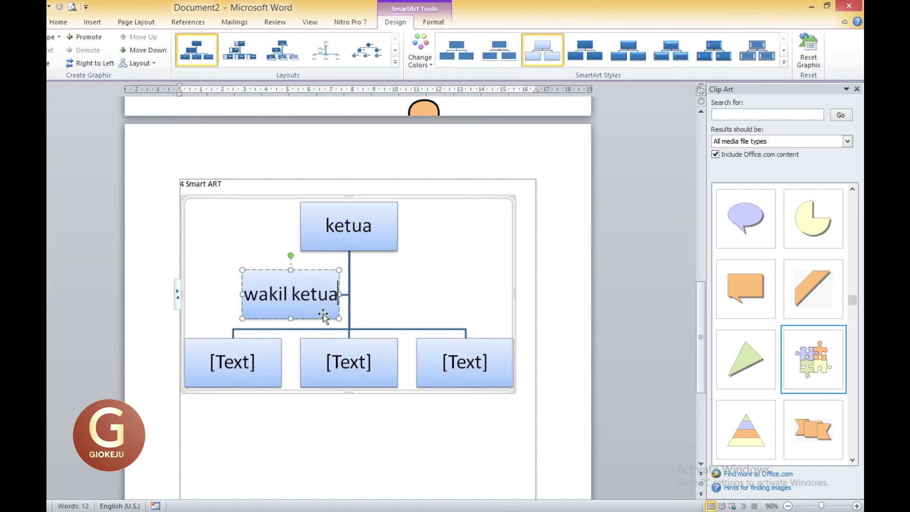
click(263, 365)
click(236, 365)
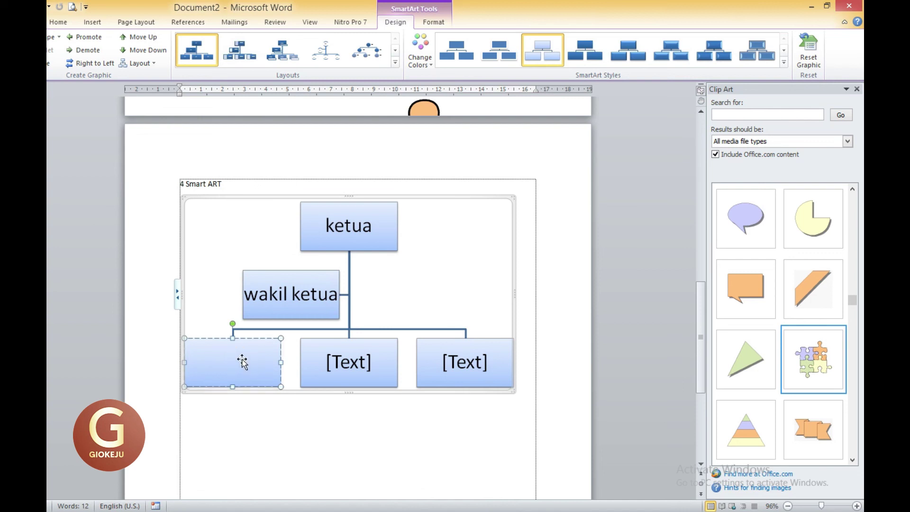
text(sekretaris)
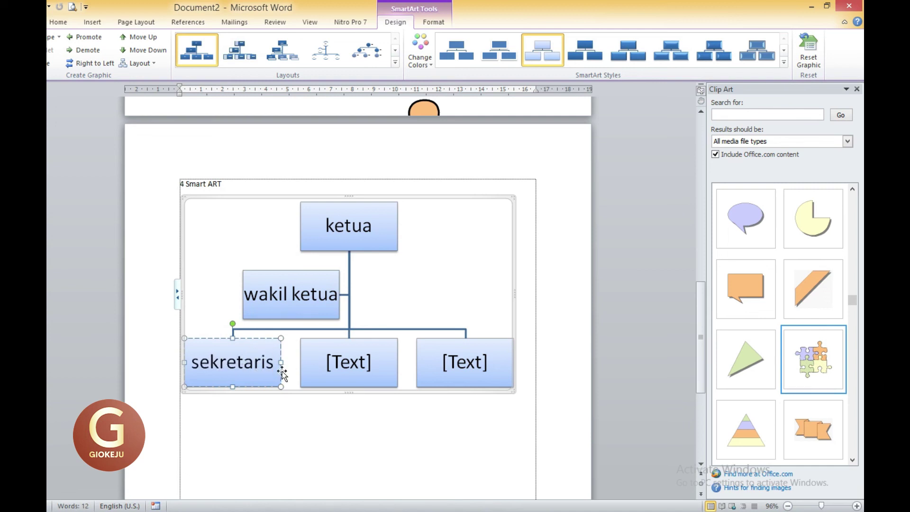
click(349, 363)
text(bendahara)
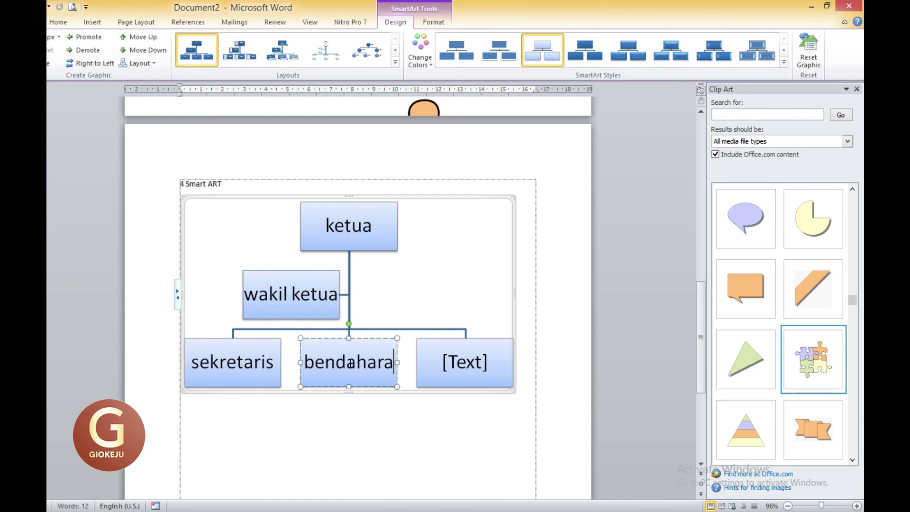
text( 1)
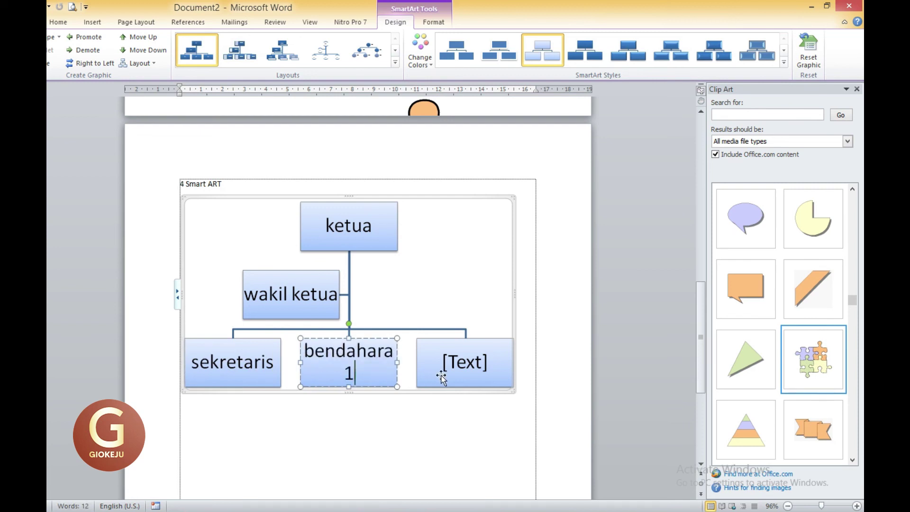
click(465, 363)
text(bendahara 2)
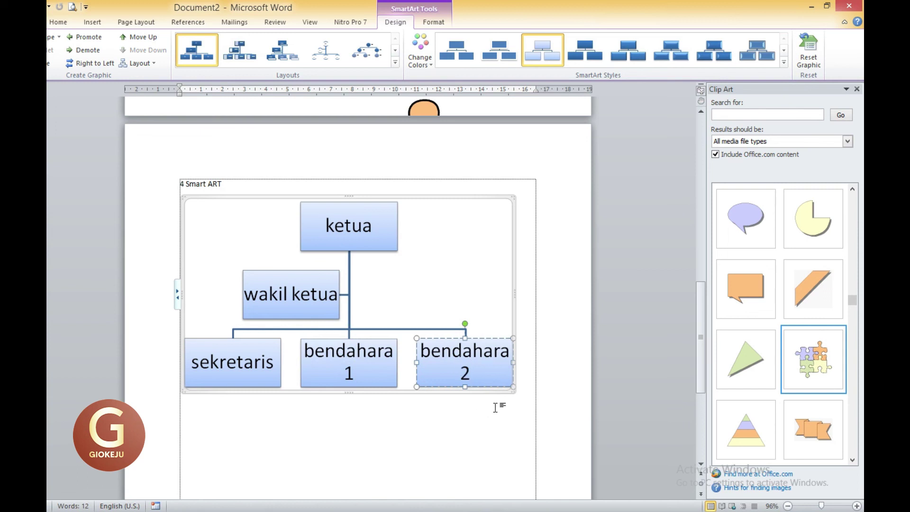
click(531, 366)
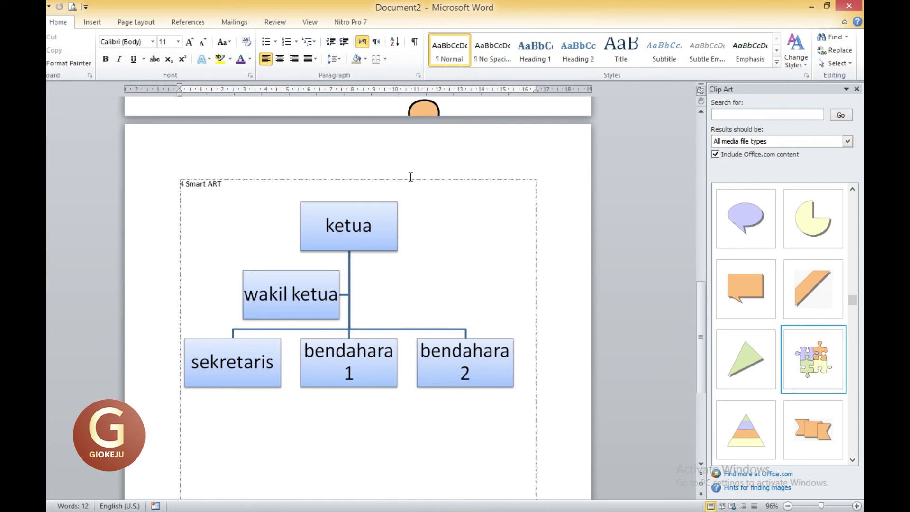
click(93, 22)
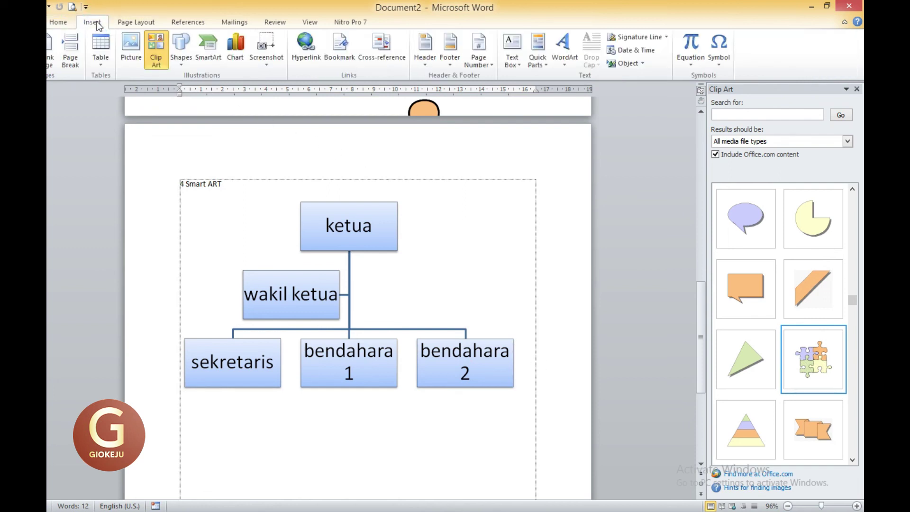
click(208, 50)
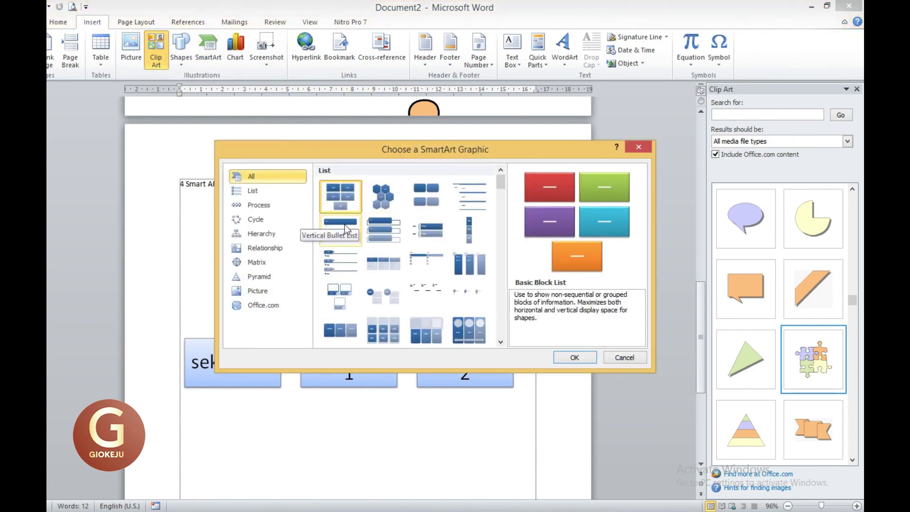
click(262, 247)
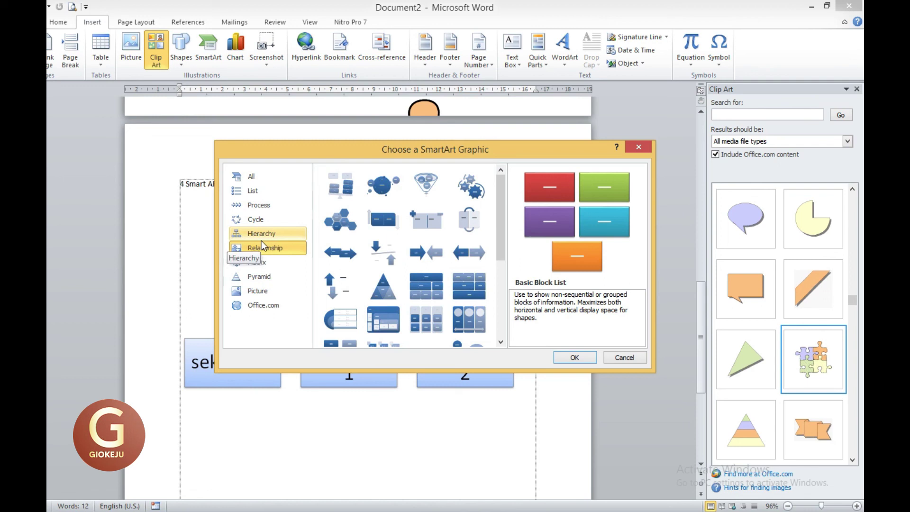
click(500, 231)
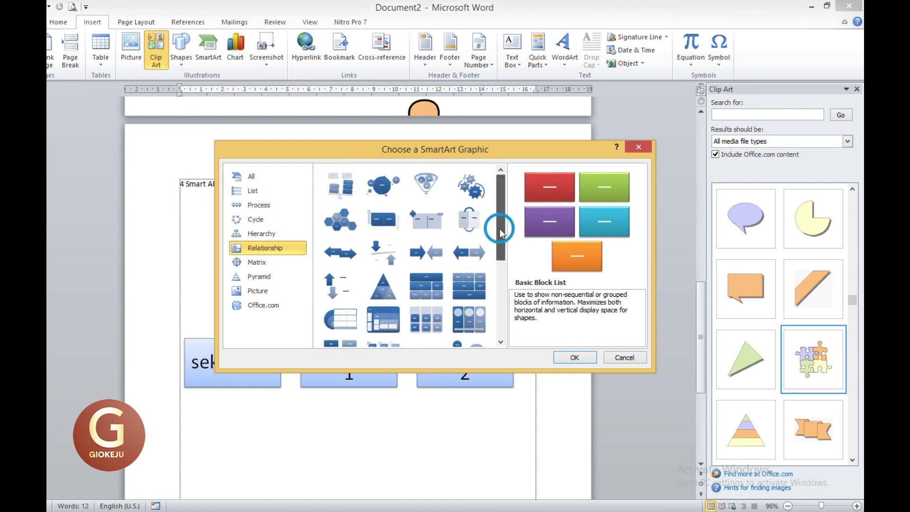
drag(500, 231, 500, 303)
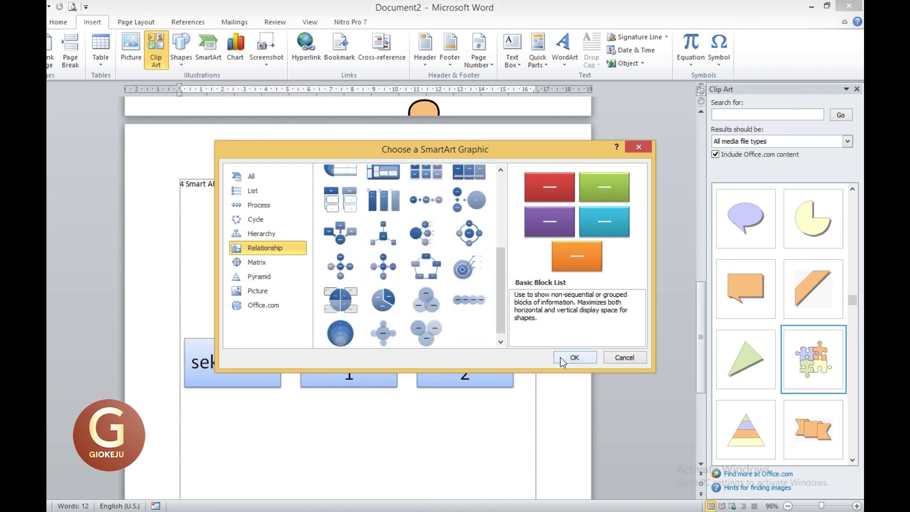
click(562, 360)
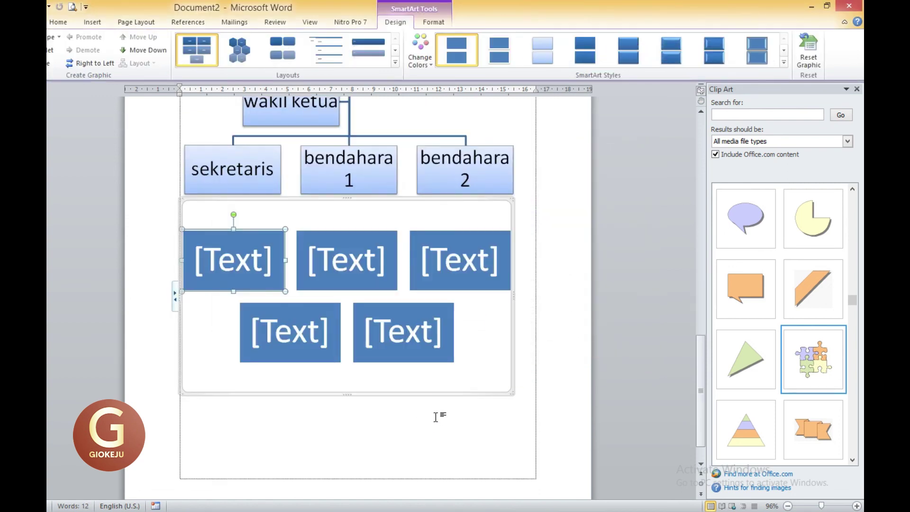
click(443, 397)
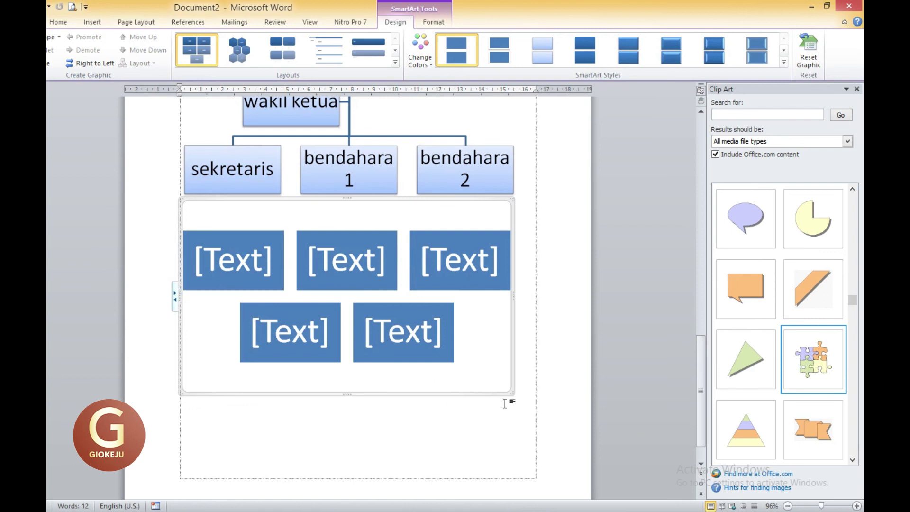
scroll(506, 408, up, 2)
scroll(504, 403, up, 1)
key(Delete)
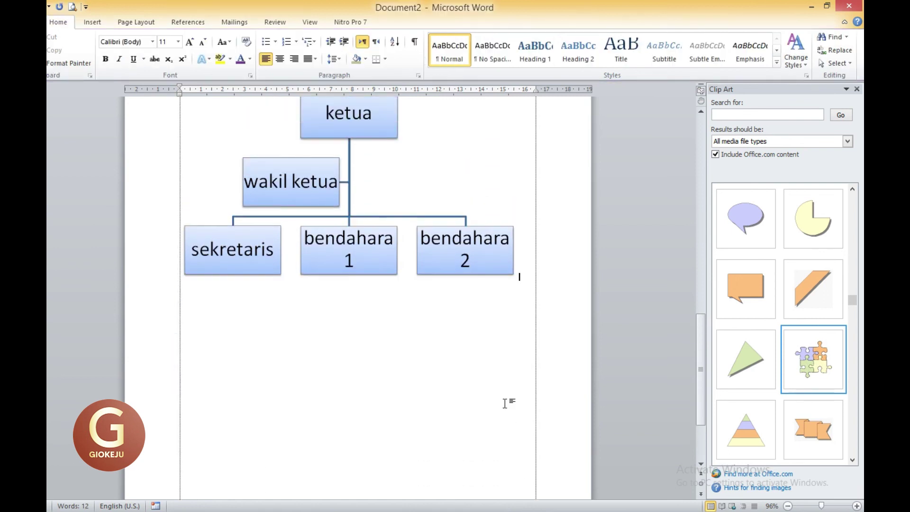
scroll(505, 403, up, 2)
scroll(507, 403, up, 1)
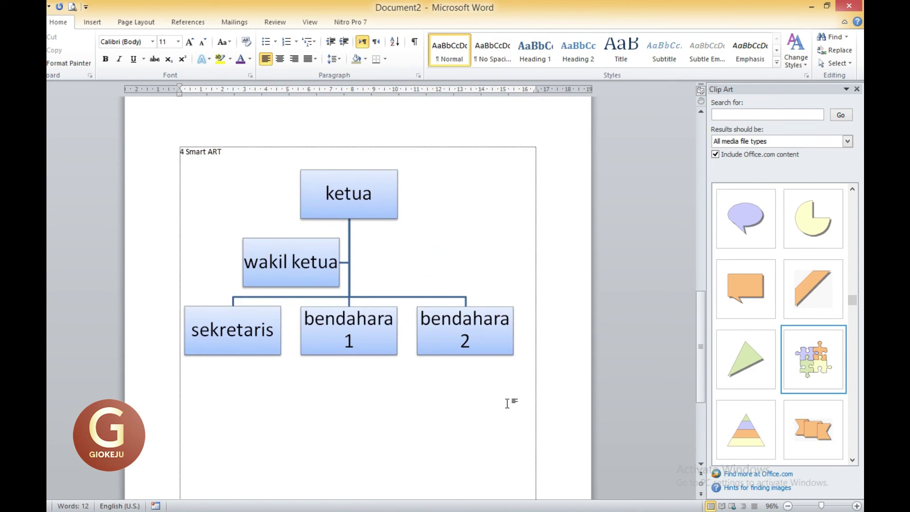